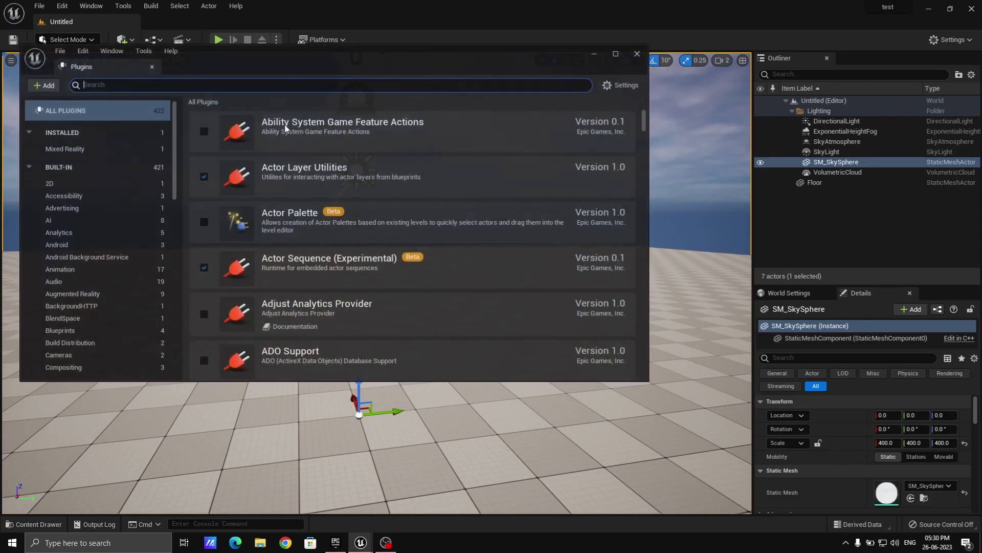
# Look up the modeling plugins in the plugin list and switch the editor to Modeling mode
pyautogui.write('modeling')
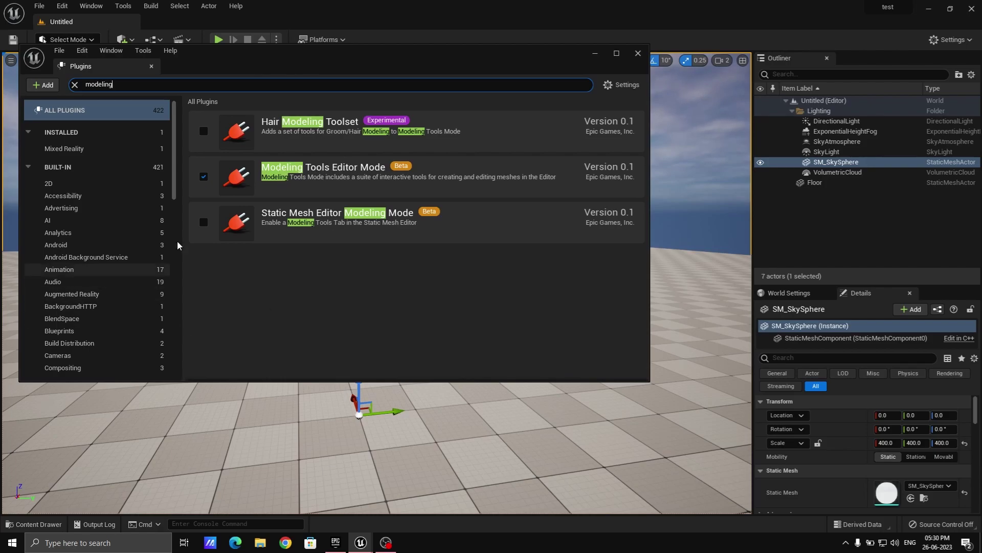
pyautogui.click(638, 53)
pyautogui.click(78, 40)
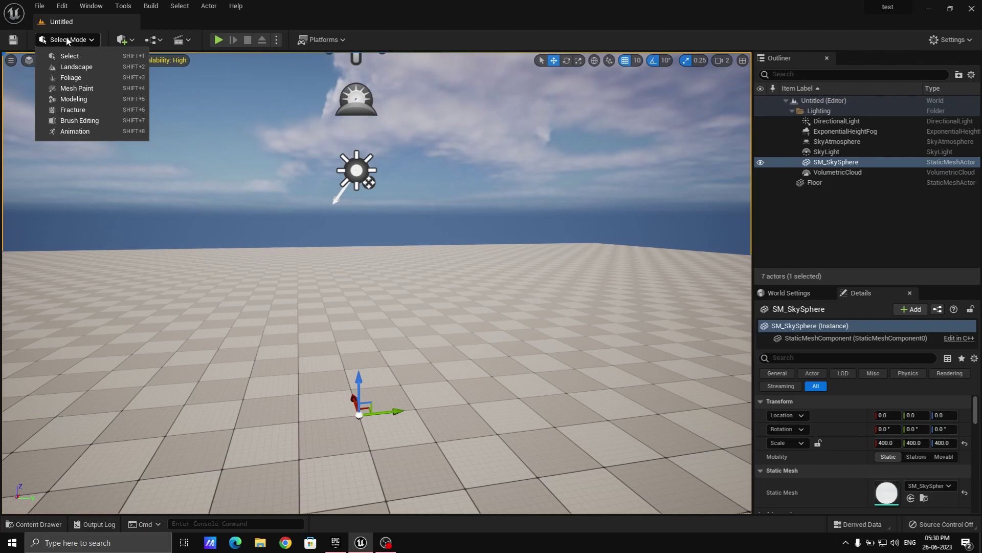
pyautogui.click(78, 99)
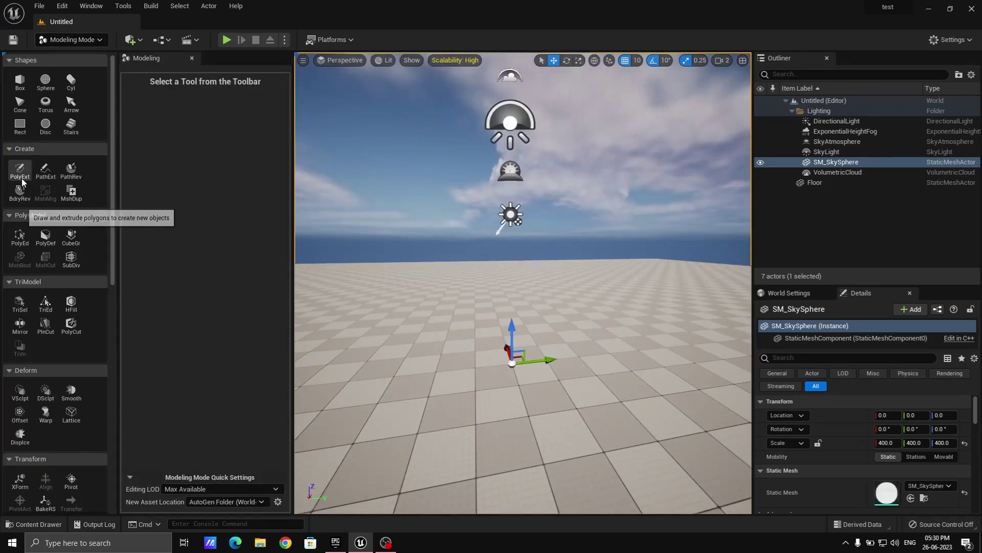
# Place two 400 by 400 rectangles on the floor in one row, at about X -210 and X 230, both at Y -340
pyautogui.moveTo(611, 374); pyautogui.dragTo(637, 433, button='right')
pyautogui.press('w')
pyautogui.click(20, 125)
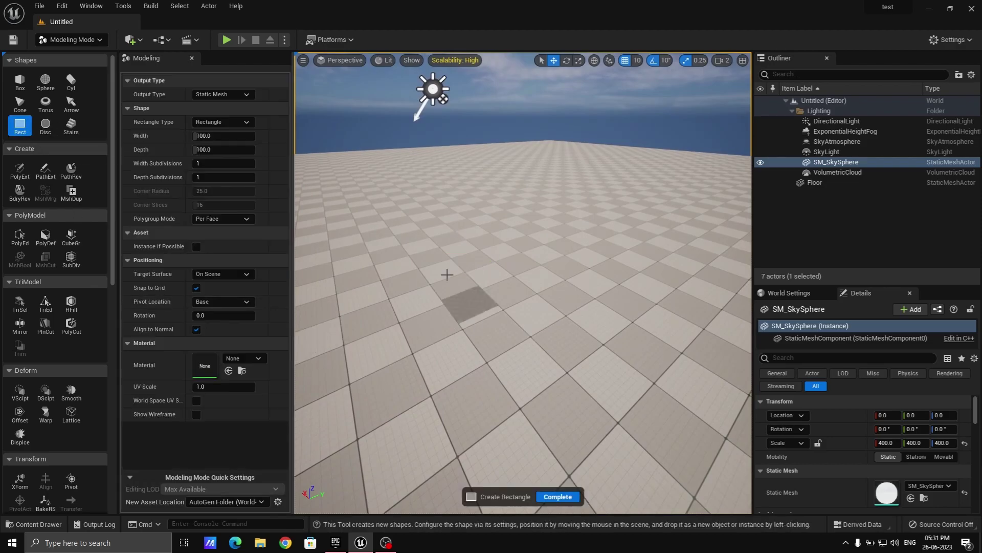
pyautogui.click(202, 135)
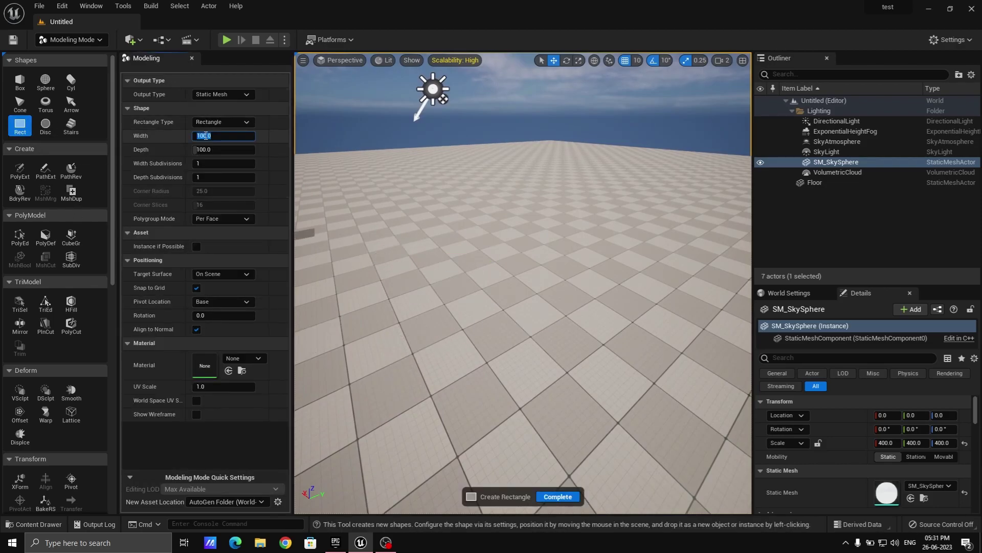
pyautogui.write('400')
pyautogui.press('Return')
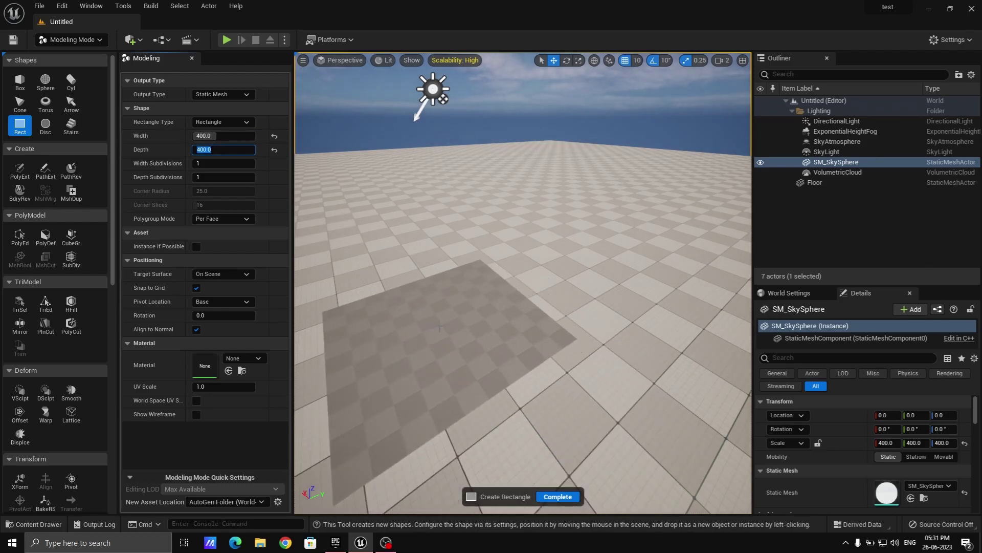
pyautogui.moveTo(443, 332); pyautogui.dragTo(473, 338, button='right')
pyautogui.click(448, 344)
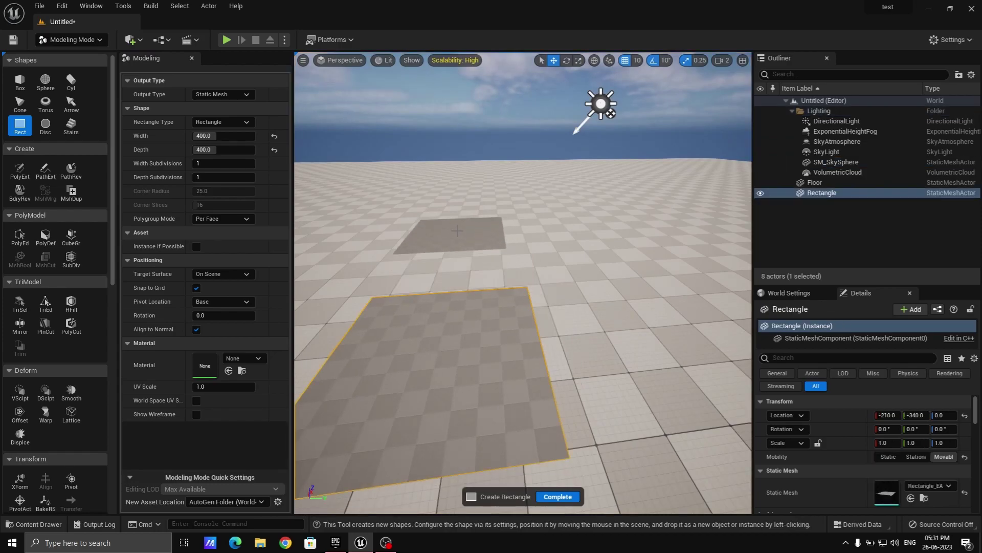
pyautogui.click(462, 253)
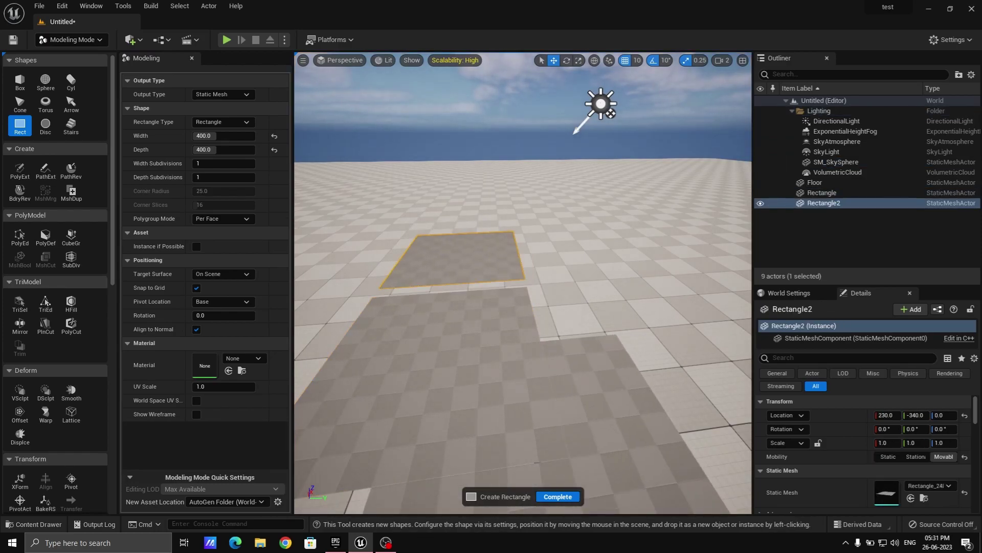
pyautogui.click(558, 496)
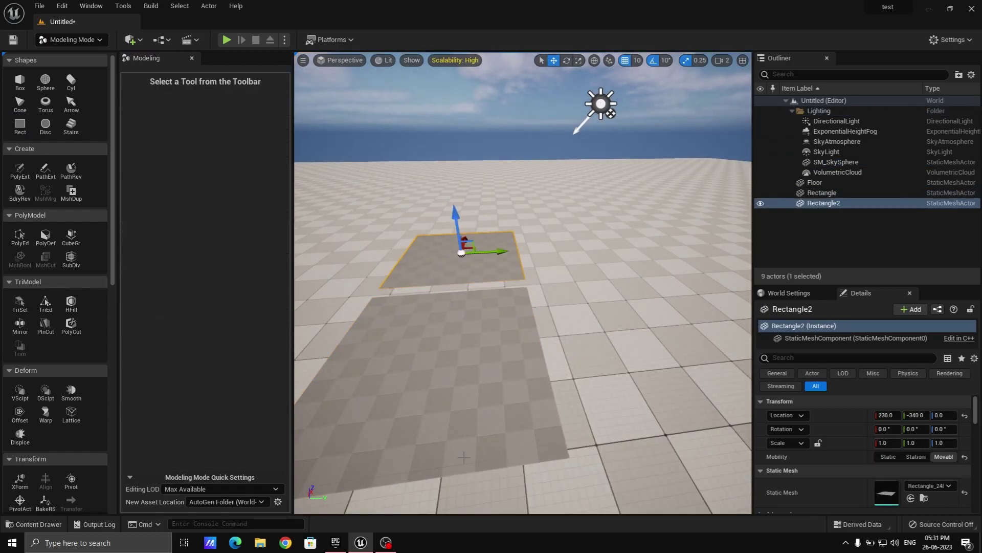
# Place two boxes 400 wide, 400 deep and 5 high beside the rectangles, at about X -210 and X 240, Y 100
pyautogui.click(20, 81)
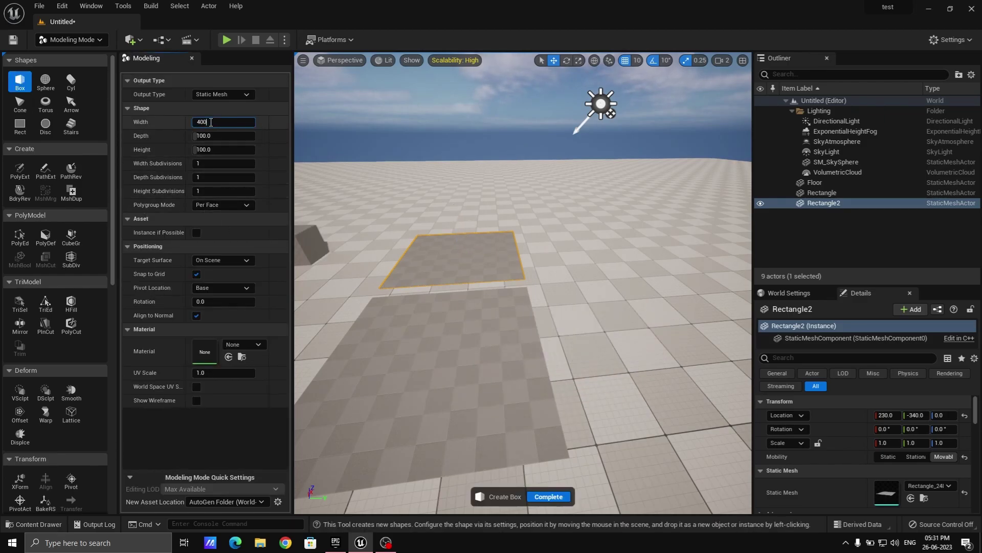
pyautogui.press('Tab')
pyautogui.press('Tab')
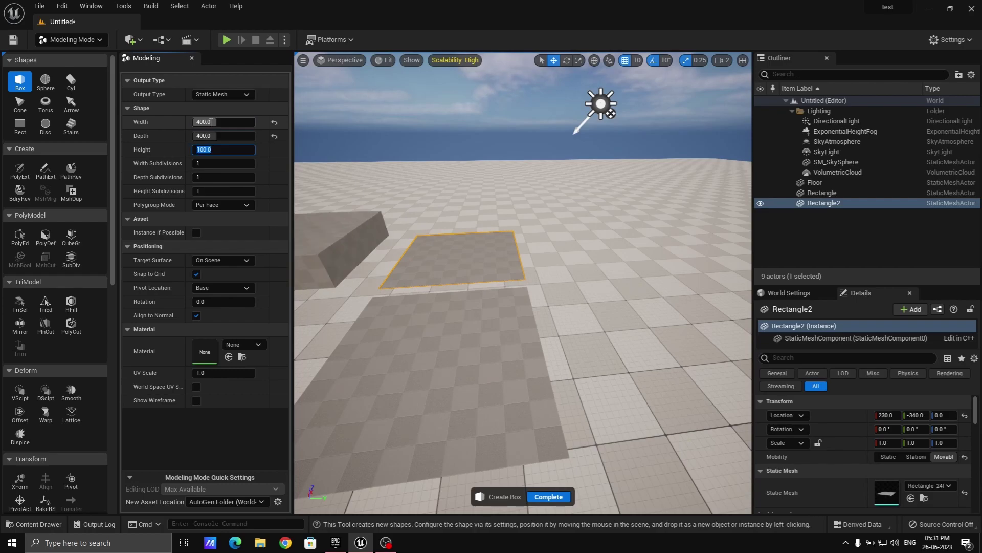
pyautogui.write('10')
pyautogui.press('Return')
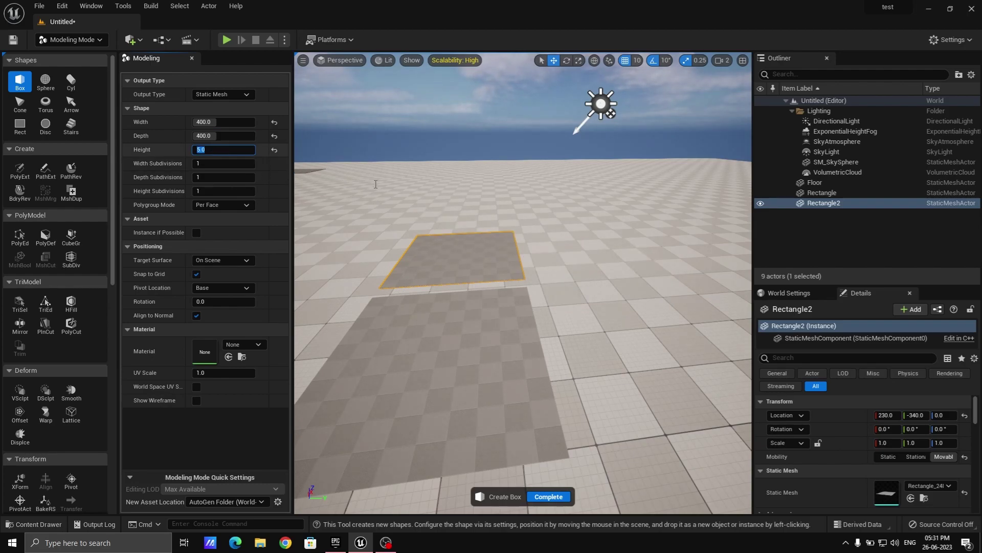
pyautogui.click(645, 361)
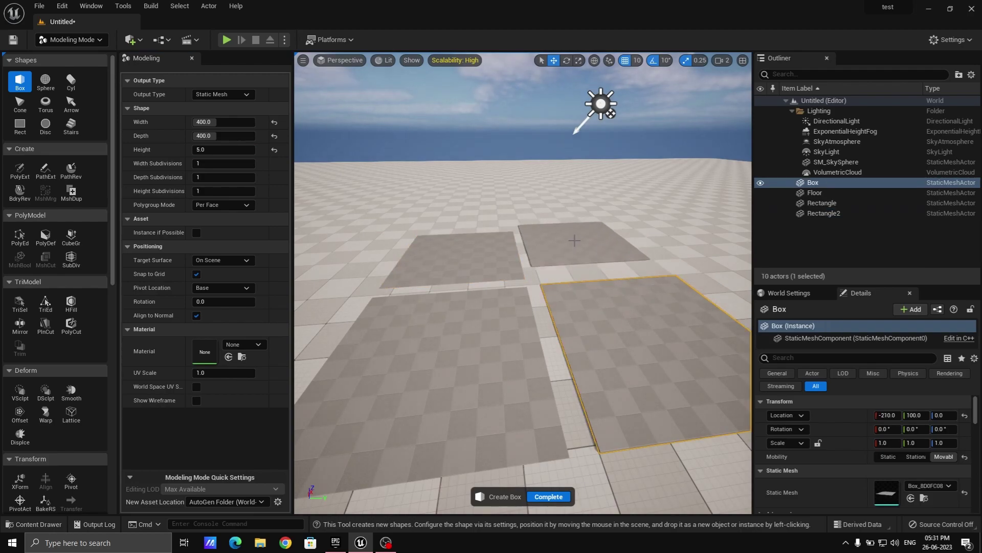
pyautogui.click(583, 262)
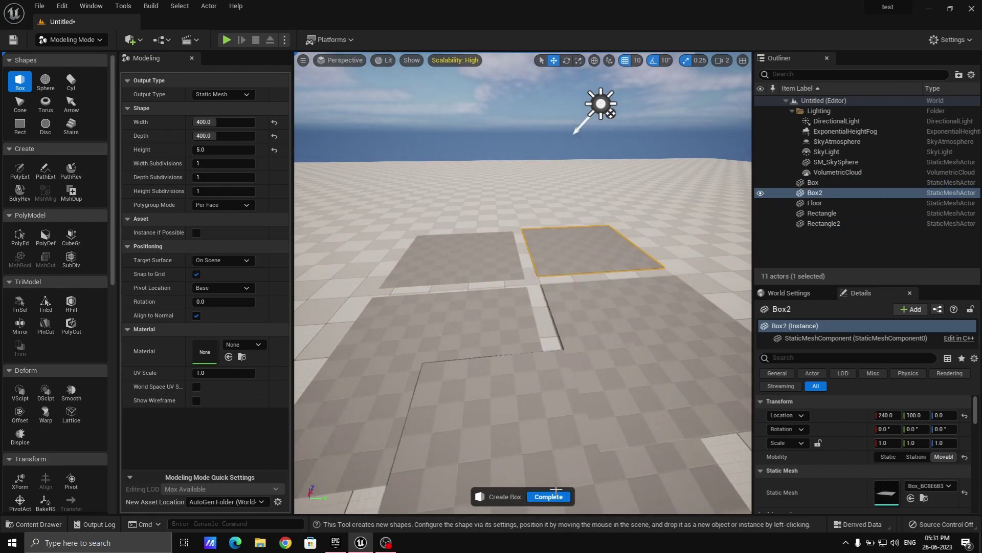
pyautogui.click(548, 497)
# Select both boxes and both rectangles and raise them together to a height of about 180
pyautogui.moveTo(527, 306); pyautogui.dragTo(486, 336, button='right')
pyautogui.moveTo(495, 397)
pyautogui.mouseDown(button='right')
pyautogui.moveTo(512, 393)
pyautogui.moveTo(496, 413)
pyautogui.mouseUp(button='right')
pyautogui.keyDown('ctrl'); pyautogui.click(495, 397); pyautogui.keyUp('ctrl')
pyautogui.keyDown('ctrl'); pyautogui.click(639, 271); pyautogui.keyUp('ctrl')
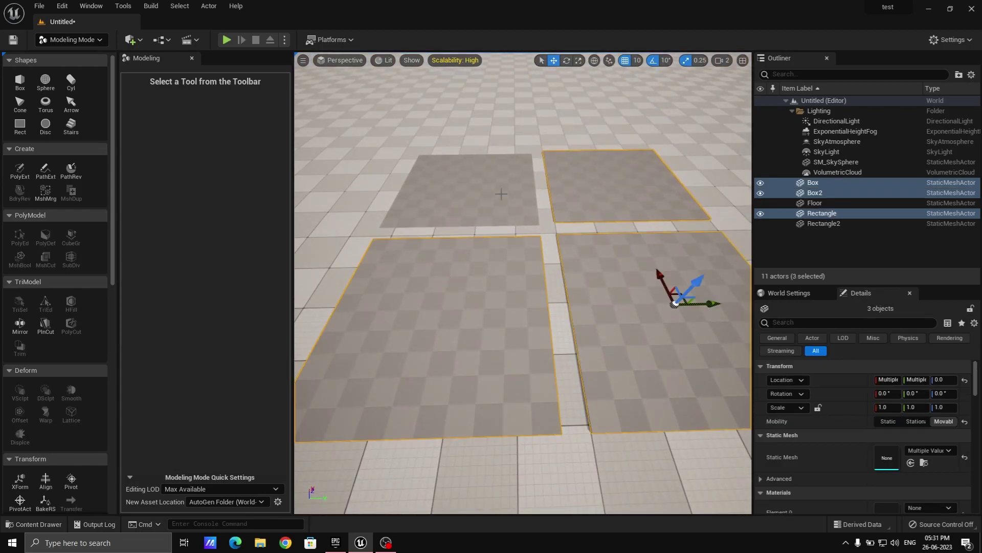
pyautogui.keyDown('ctrl'); pyautogui.click(501, 194); pyautogui.keyUp('ctrl')
pyautogui.moveTo(462, 154); pyautogui.dragTo(454, 82)
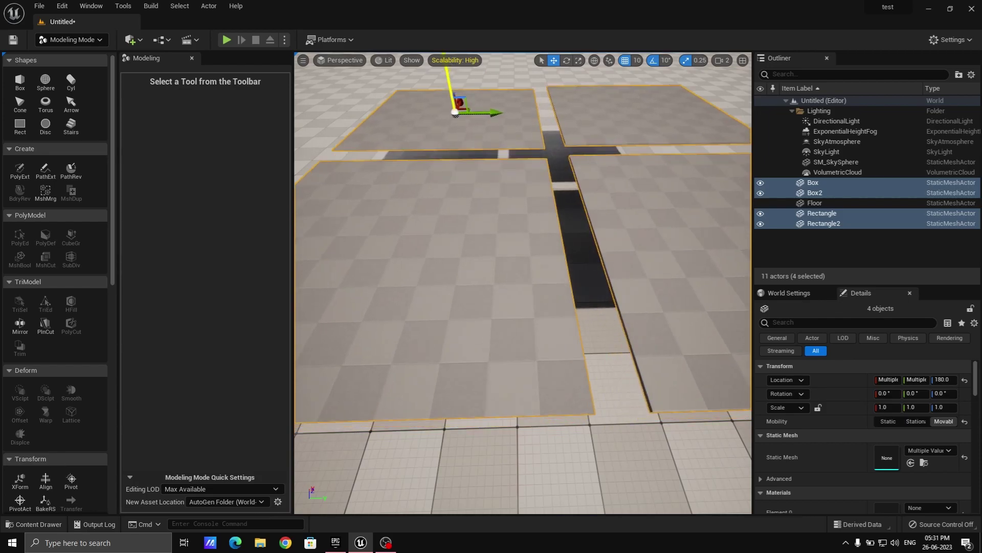
# Open the Megascans content folder and browse the Surfaces category in Quixel Bridge
pyautogui.moveTo(458, 220)
pyautogui.mouseDown(button='right')
pyautogui.moveTo(506, 233)
pyautogui.moveTo(486, 256)
pyautogui.moveTo(460, 241)
pyautogui.moveTo(457, 206)
pyautogui.mouseUp(button='right')
pyautogui.click(23, 524)
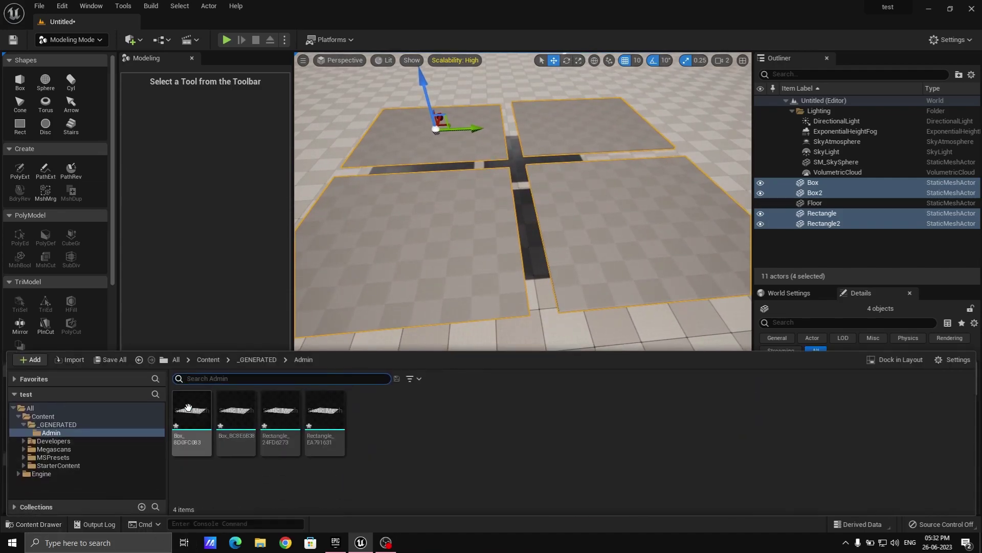
pyautogui.click(54, 448)
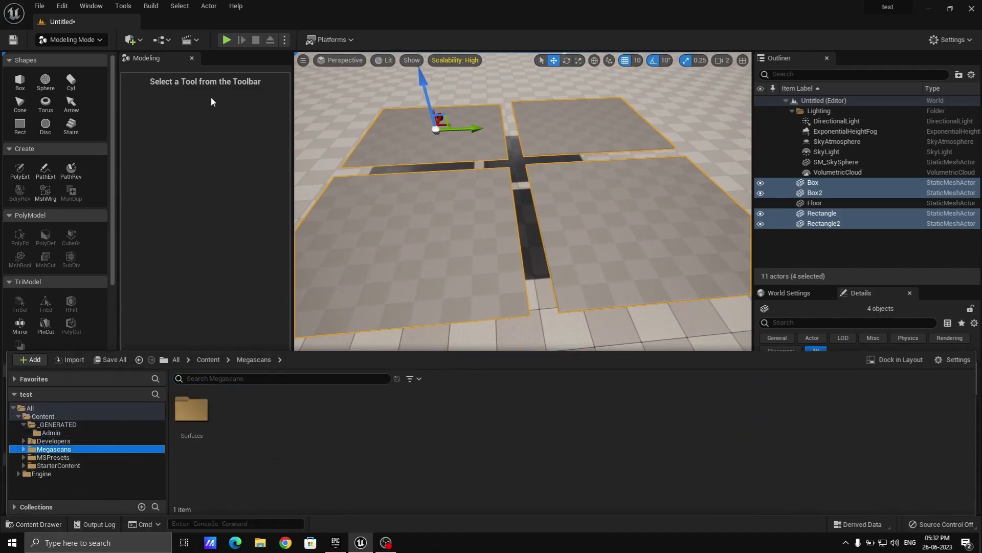
pyautogui.click(91, 6)
pyautogui.click(123, 260)
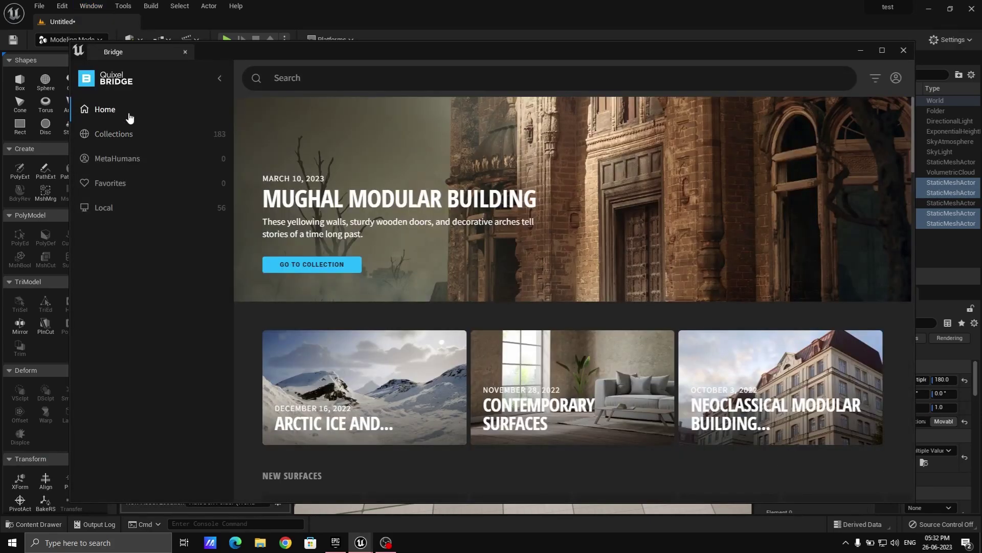
pyautogui.click(109, 171)
pyautogui.scroll(-10, 677, 344)
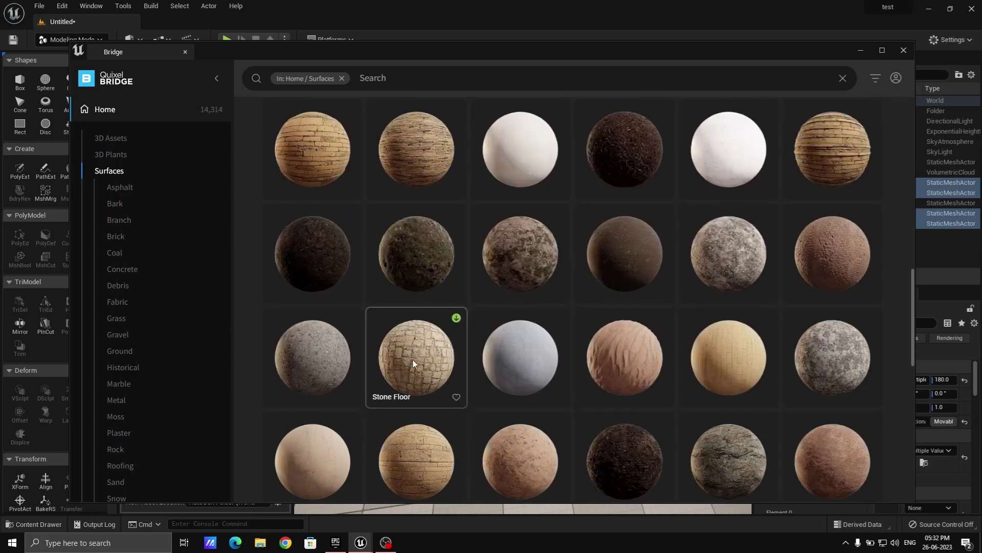
pyautogui.scroll(-2, 412, 356)
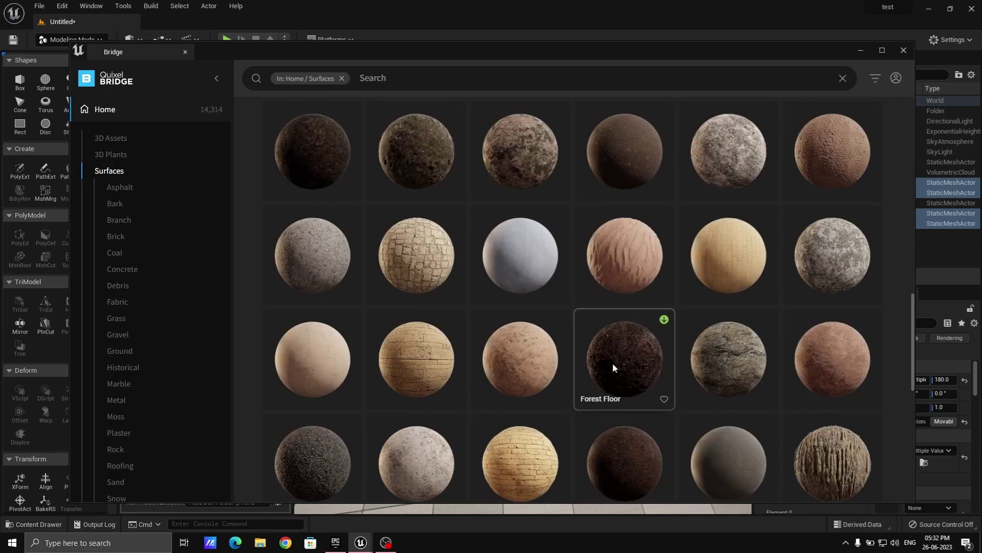
pyautogui.click(903, 51)
# Apply the MI_Dirty_Roof_Tiles_wi4obhwg_8K material from the Megascans surfaces to the front rectangle
pyautogui.click(34, 524)
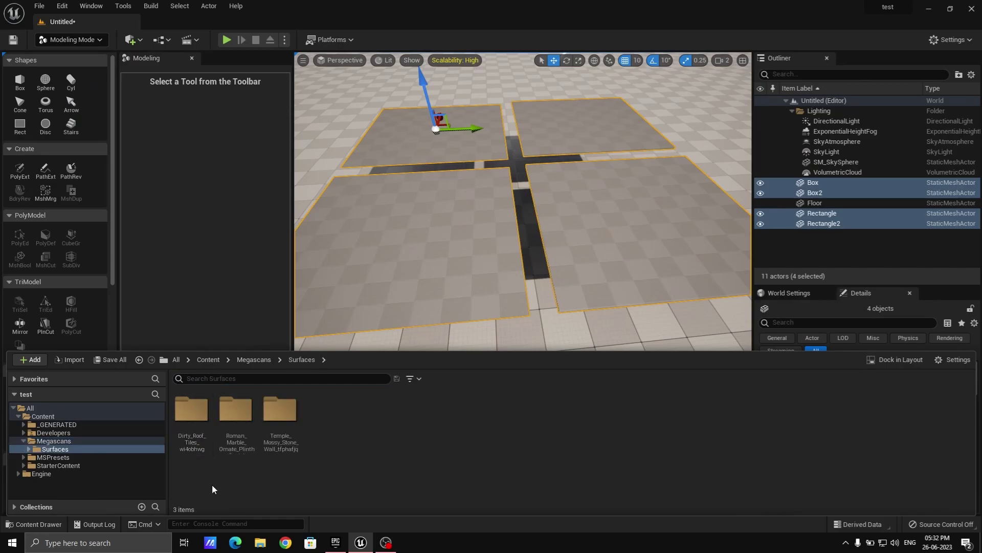
pyautogui.doubleClick(192, 410)
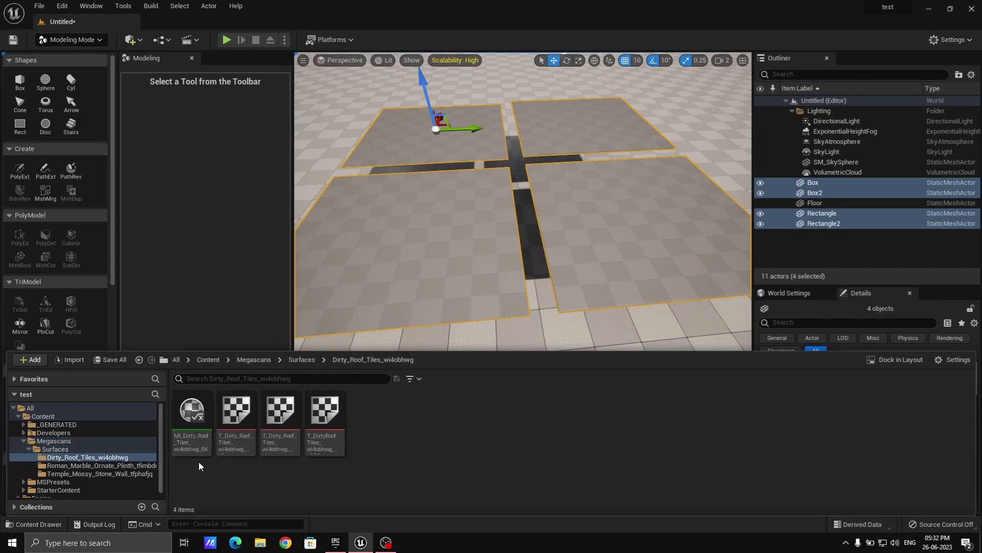
pyautogui.moveTo(191, 412); pyautogui.dragTo(387, 270)
# Apply the same dirty roof tiles material to the front box, the rear rectangle and the rear box
pyautogui.moveTo(386, 269)
pyautogui.mouseDown(button='right')
pyautogui.moveTo(356, 270)
pyautogui.moveTo(369, 286)
pyautogui.moveTo(369, 274)
pyautogui.moveTo(387, 283)
pyautogui.mouseUp(button='right')
pyautogui.press('w')
pyautogui.press('a')
pyautogui.press('s')
pyautogui.press('d')
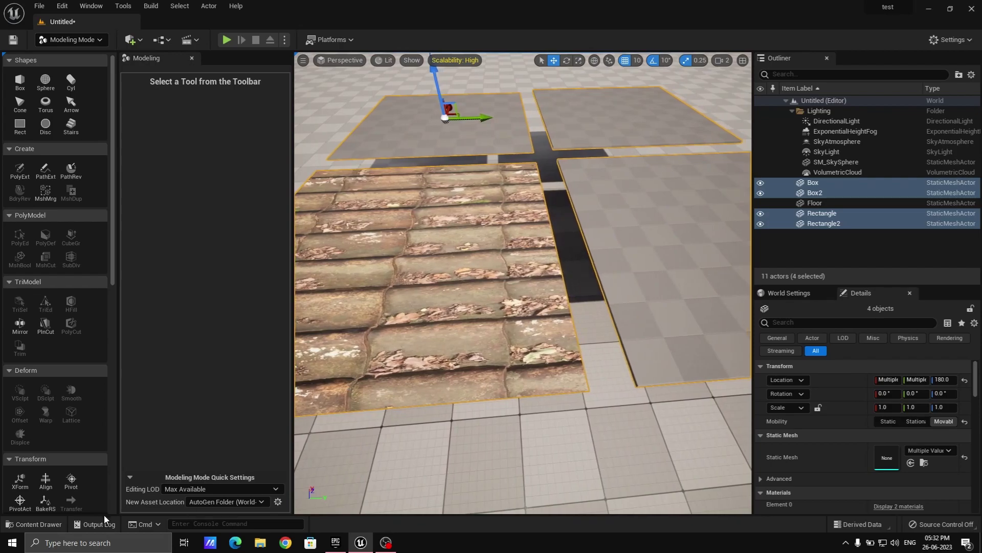
pyautogui.click(34, 524)
pyautogui.moveTo(193, 420); pyautogui.dragTo(637, 268)
pyautogui.moveTo(636, 268); pyautogui.dragTo(637, 261, button='right')
pyautogui.click(51, 524)
pyautogui.moveTo(193, 419); pyautogui.dragTo(460, 256)
pyautogui.click(33, 524)
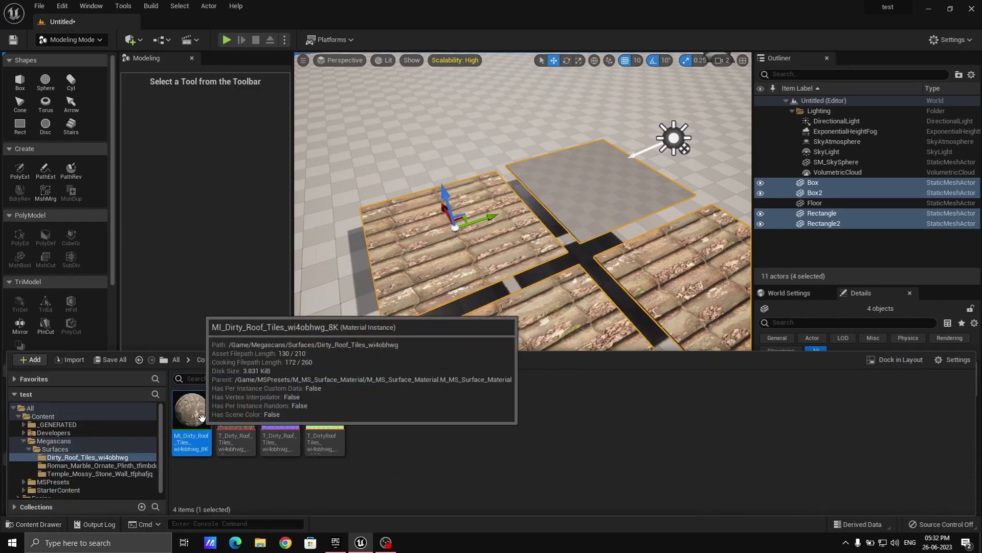
pyautogui.moveTo(198, 420); pyautogui.dragTo(604, 196)
# Inspect the tiled panels up close and rotate the directional light to change the shadow direction
pyautogui.moveTo(603, 197); pyautogui.dragTo(614, 223, button='right')
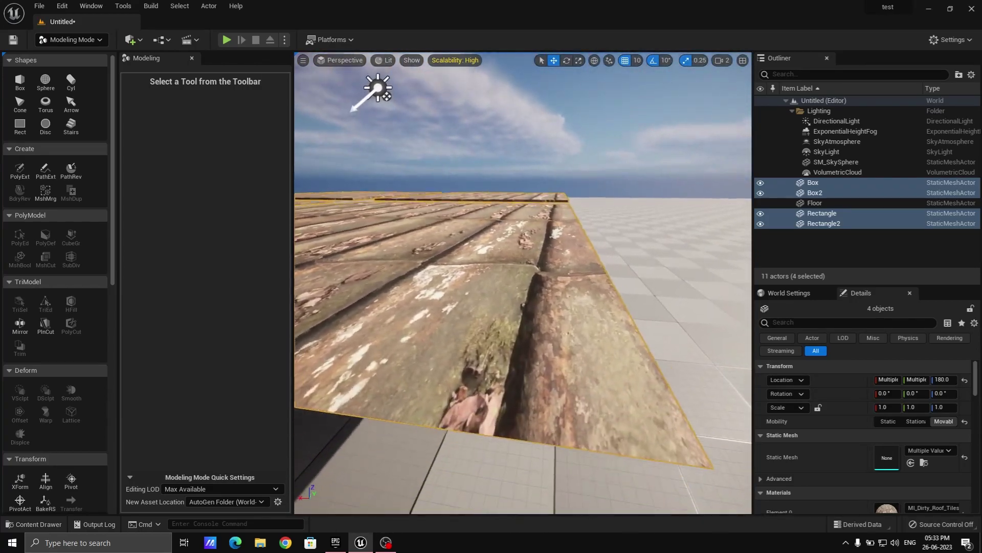
pyautogui.moveTo(614, 223); pyautogui.dragTo(504, 202, button='right')
pyautogui.press('s')
pyautogui.press('w')
pyautogui.press('s')
pyautogui.moveTo(594, 164); pyautogui.dragTo(575, 161, button='right')
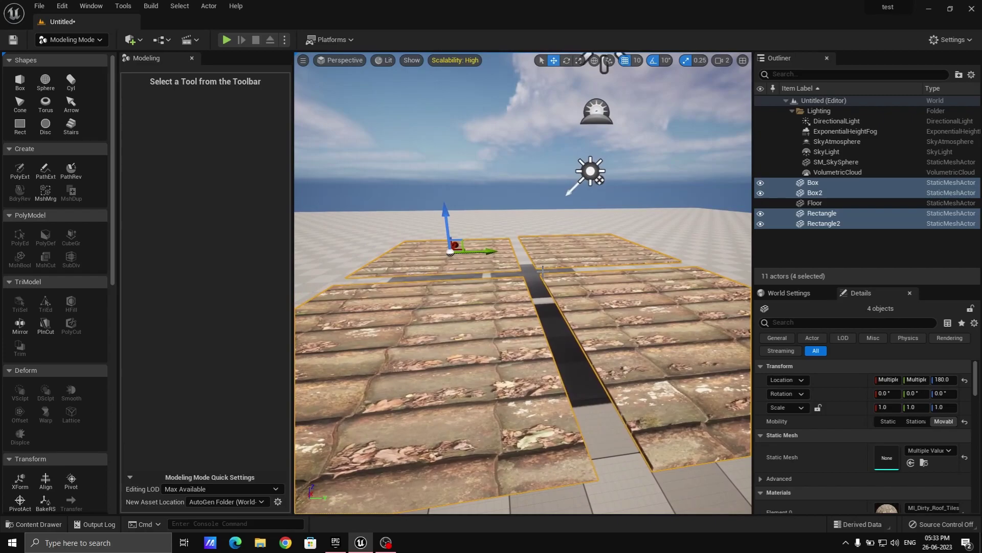
pyautogui.hotkey('ctrl', 'l')
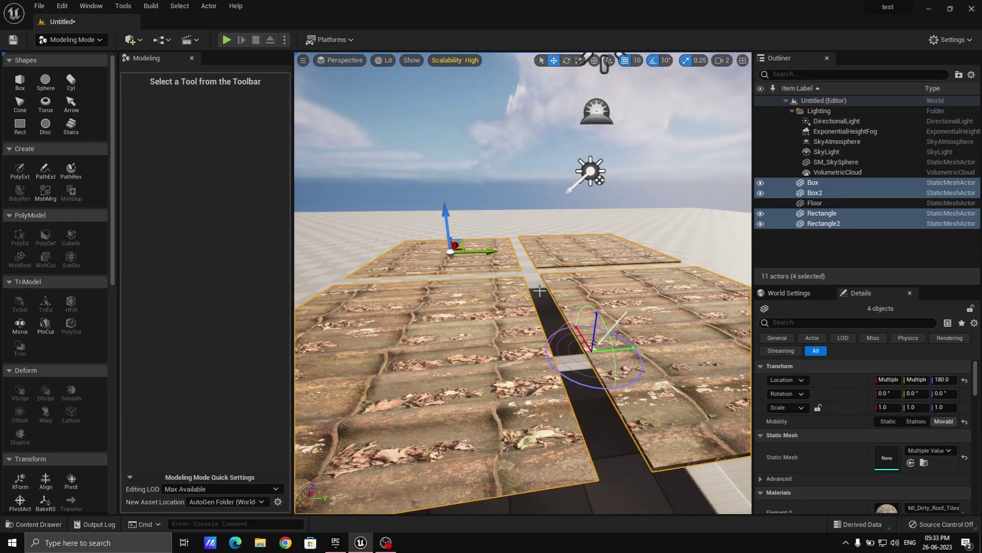
# Remesh the front rectangle with a target triangle count of 50000
pyautogui.moveTo(552, 307); pyautogui.dragTo(520, 348, button='right')
pyautogui.press('w')
pyautogui.moveTo(575, 194); pyautogui.dragTo(576, 174, button='right')
pyautogui.click(418, 308)
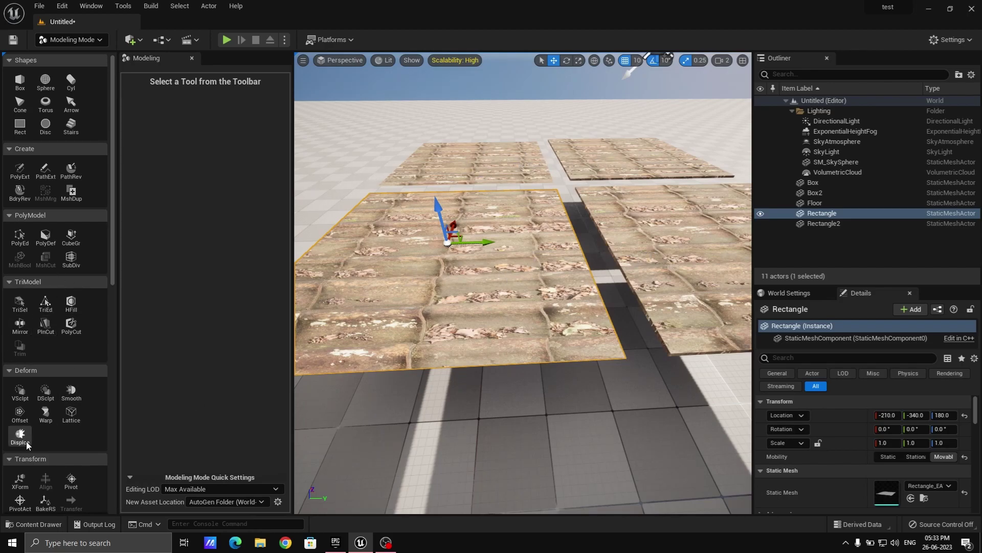
pyautogui.scroll(-3, 28, 445)
pyautogui.click(45, 469)
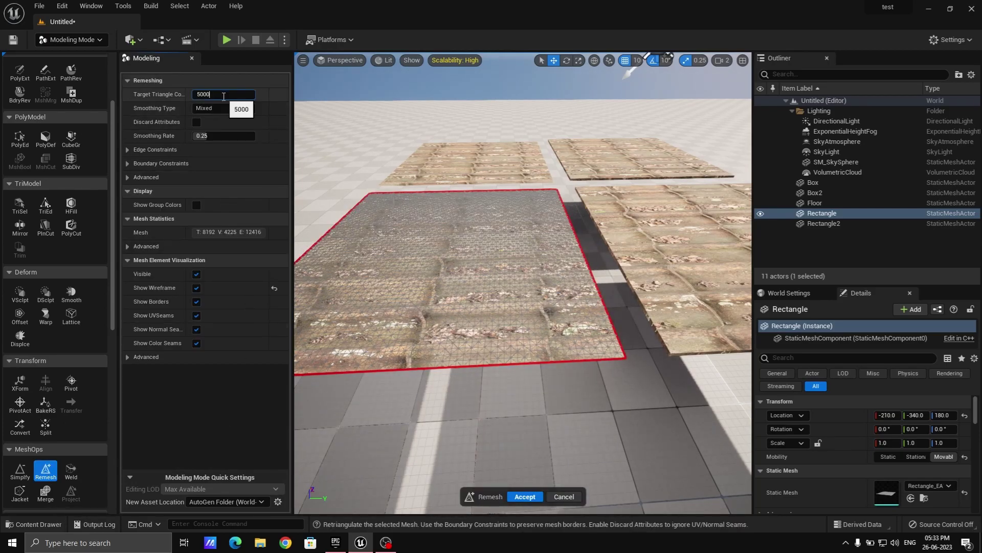
pyautogui.press('Return')
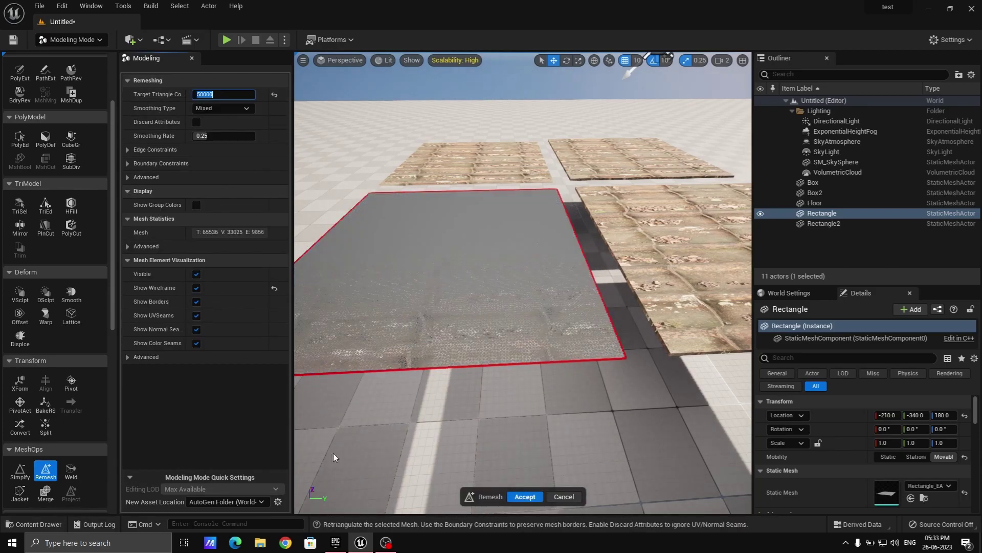
pyautogui.click(524, 495)
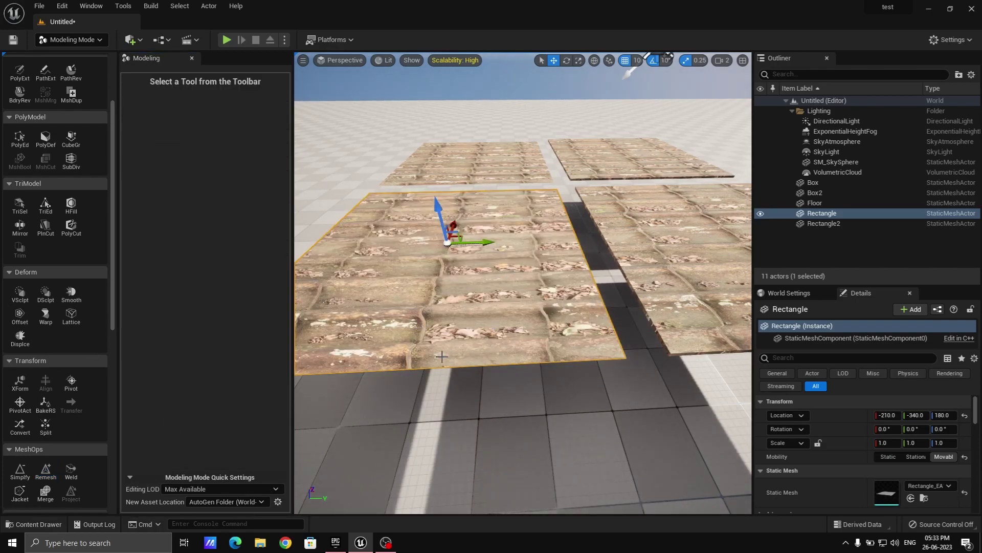
# Remesh the front box with the same target triangle count of 50000
pyautogui.click(651, 293)
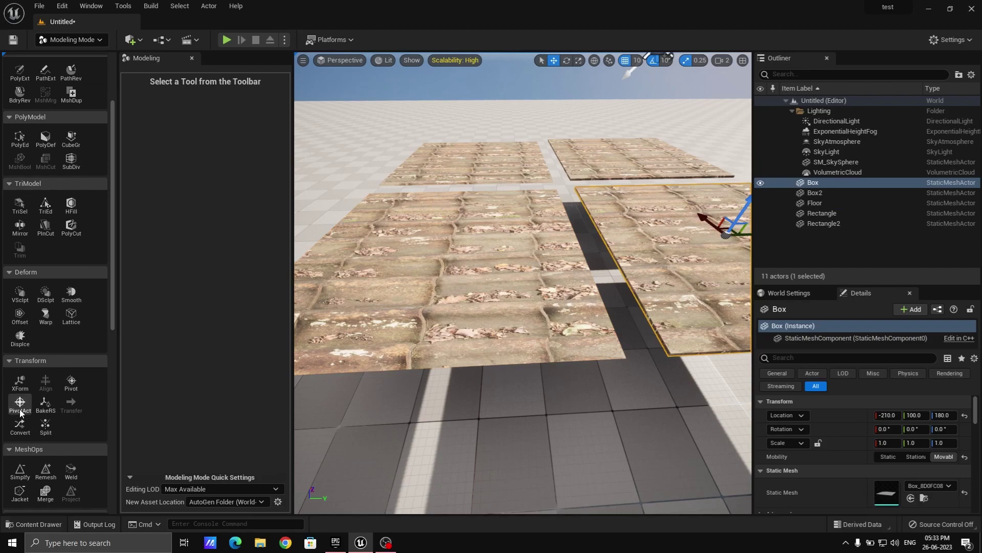
pyautogui.click(46, 472)
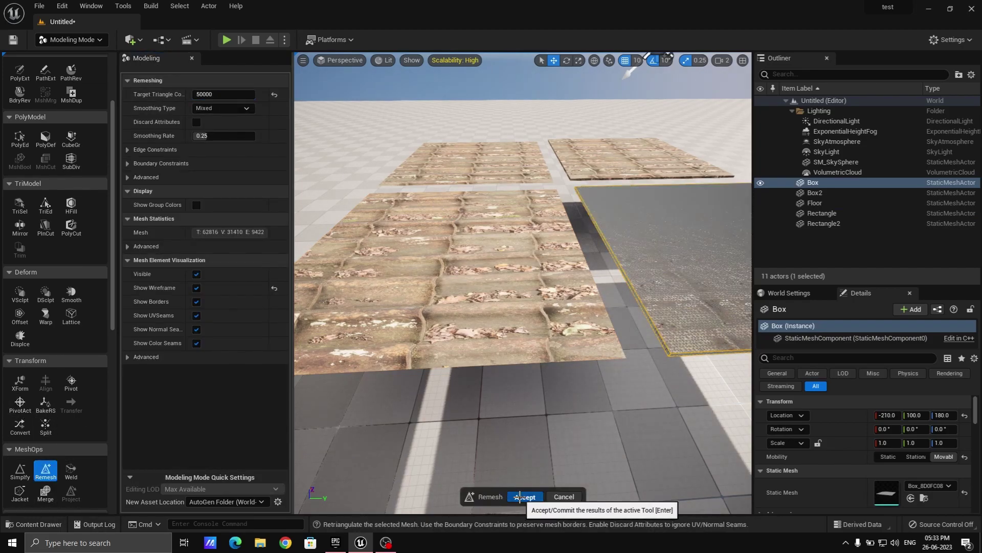
pyautogui.click(525, 496)
# Start displacing the front rectangle with the displacement type set to Texture2D Map
pyautogui.click(529, 313)
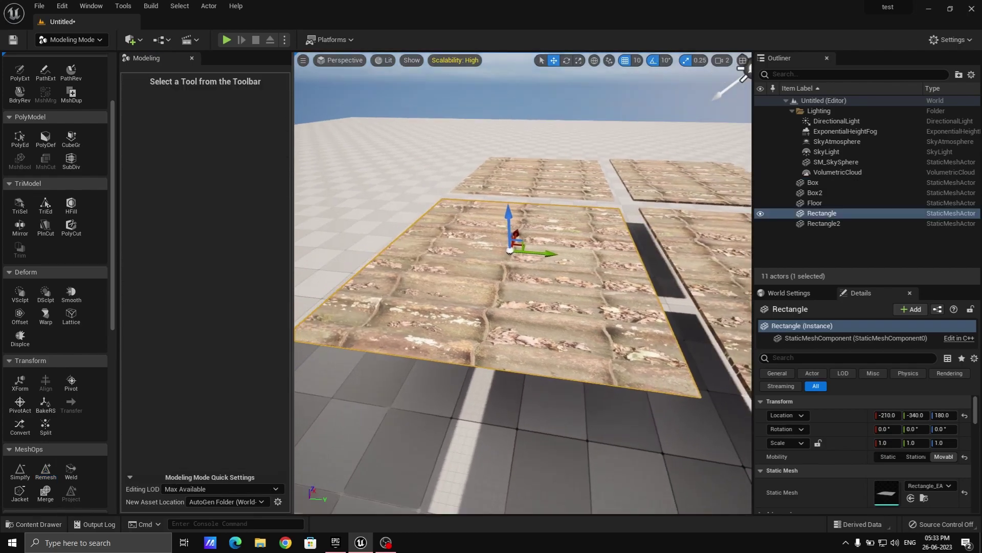
pyautogui.press('f')
pyautogui.scroll(2, 90, 285)
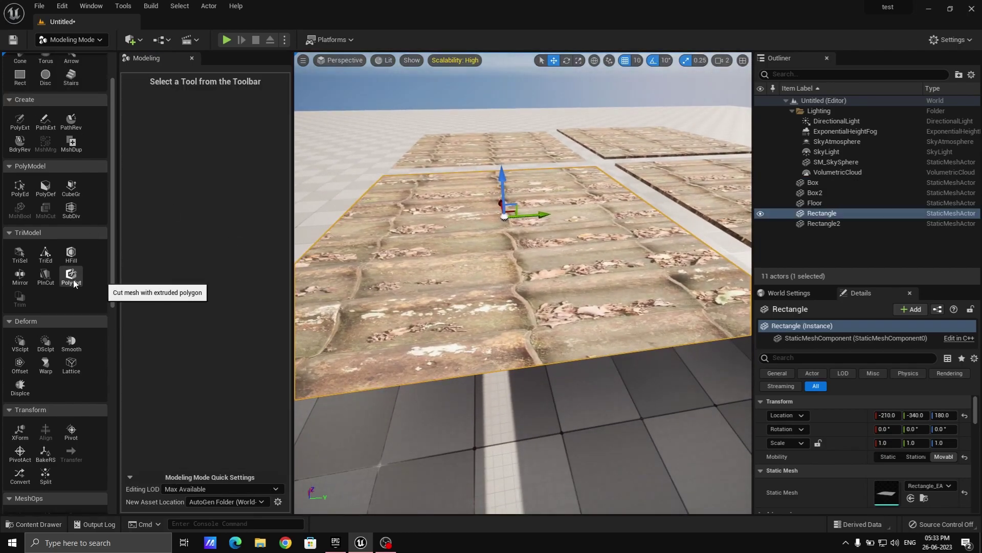
pyautogui.click(23, 386)
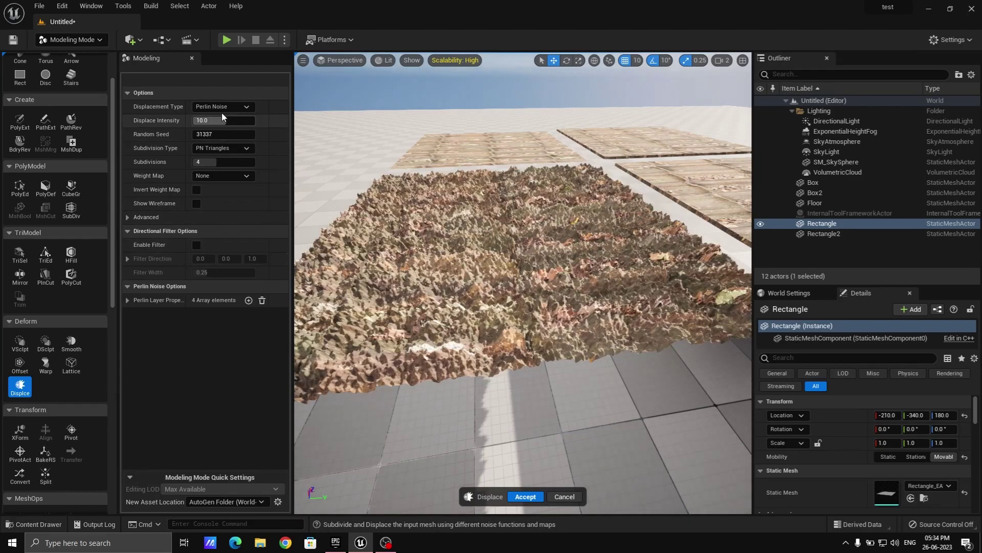
pyautogui.moveTo(481, 320); pyautogui.dragTo(487, 297, button='right')
pyautogui.click(210, 107)
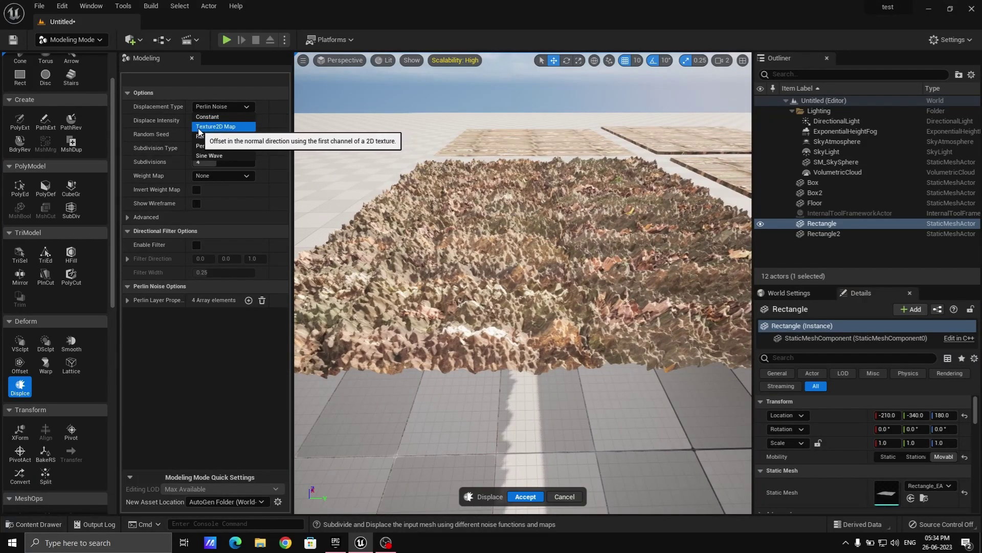
pyautogui.click(220, 127)
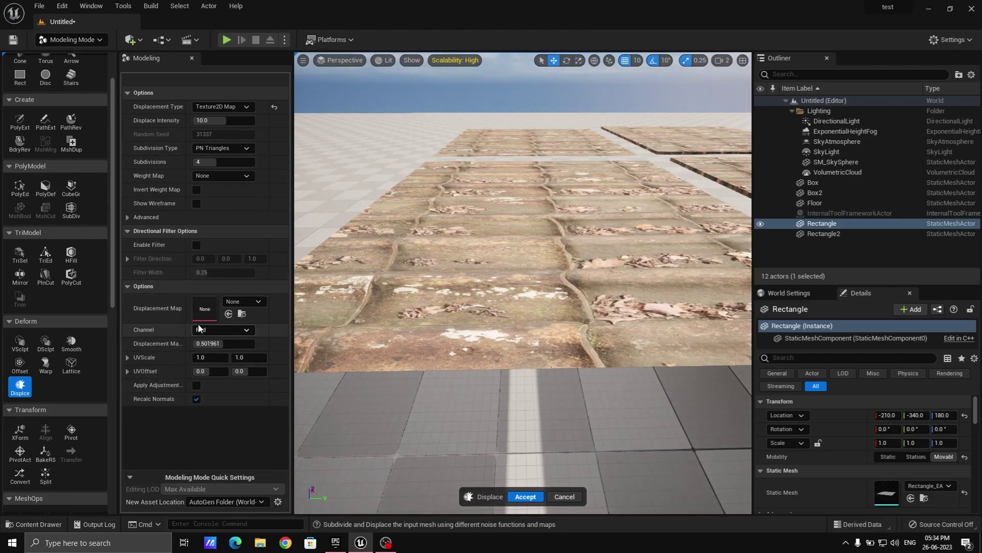
# Assign the T_DirtyRoofTiles_wi4obhwg_8K_ORDp texture from the Dirty_Roof_Tiles folder as the displacement map
pyautogui.click(51, 524)
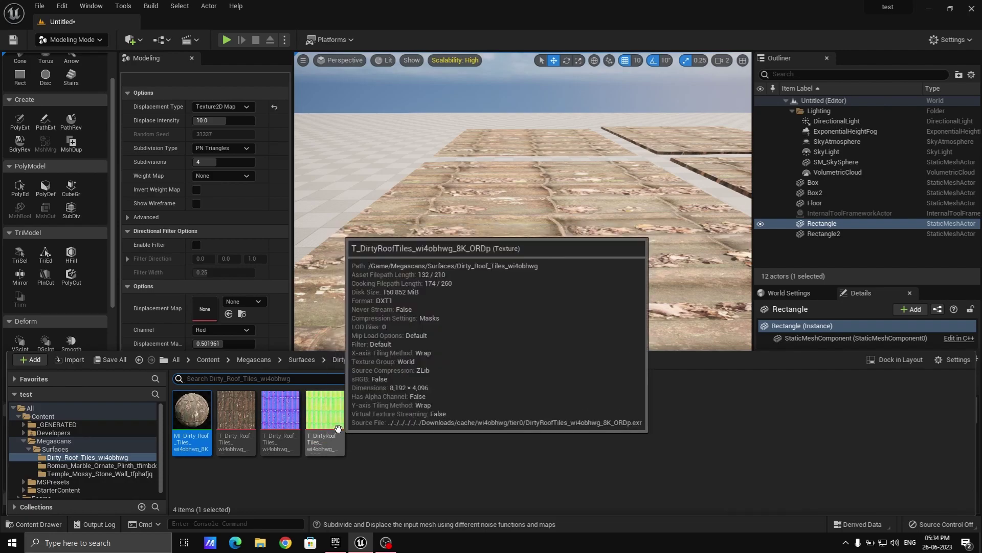
pyautogui.moveTo(325, 410); pyautogui.dragTo(233, 310)
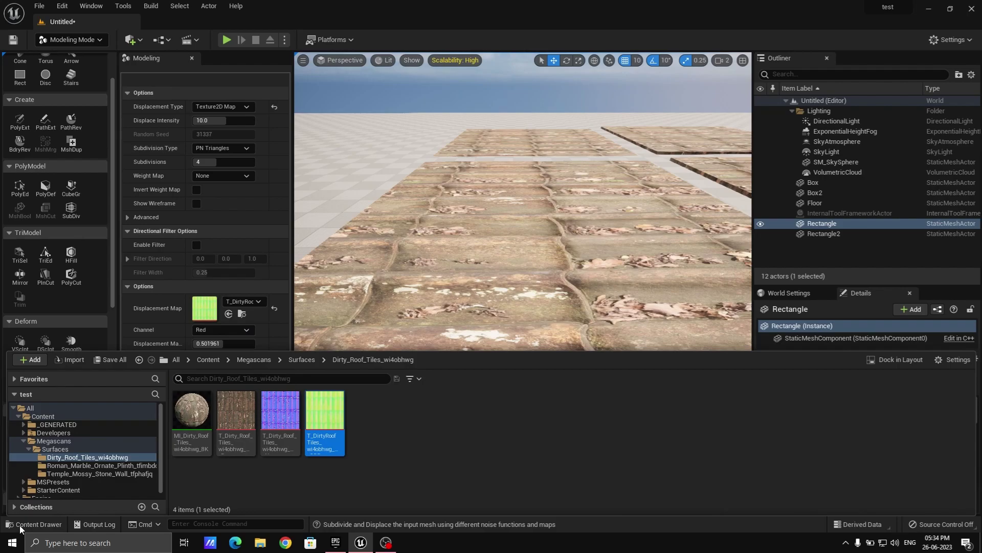
pyautogui.click(20, 525)
pyautogui.moveTo(522, 283); pyautogui.dragTo(523, 256, button='right')
# Try the Green channel of the displacement map on the front rectangle
pyautogui.click(223, 330)
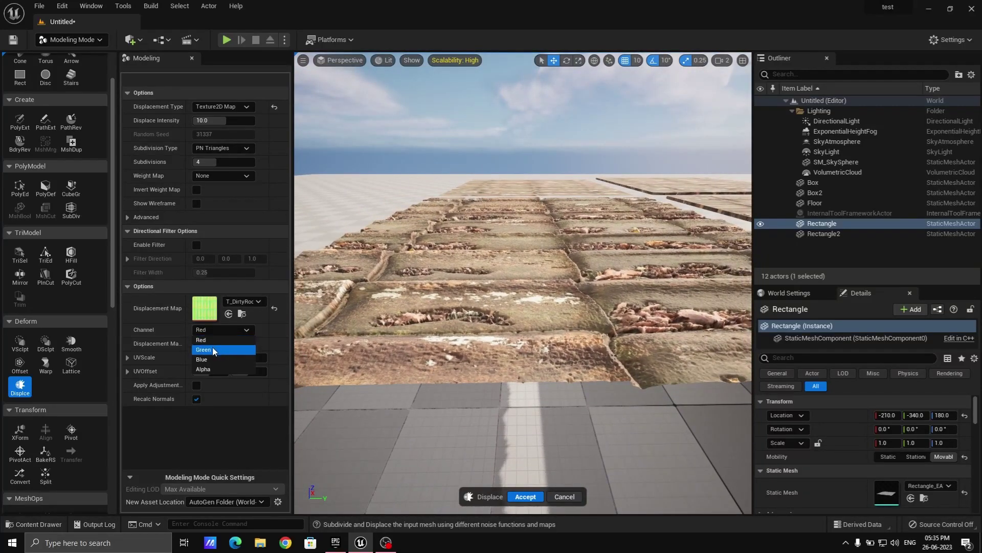
pyautogui.click(222, 350)
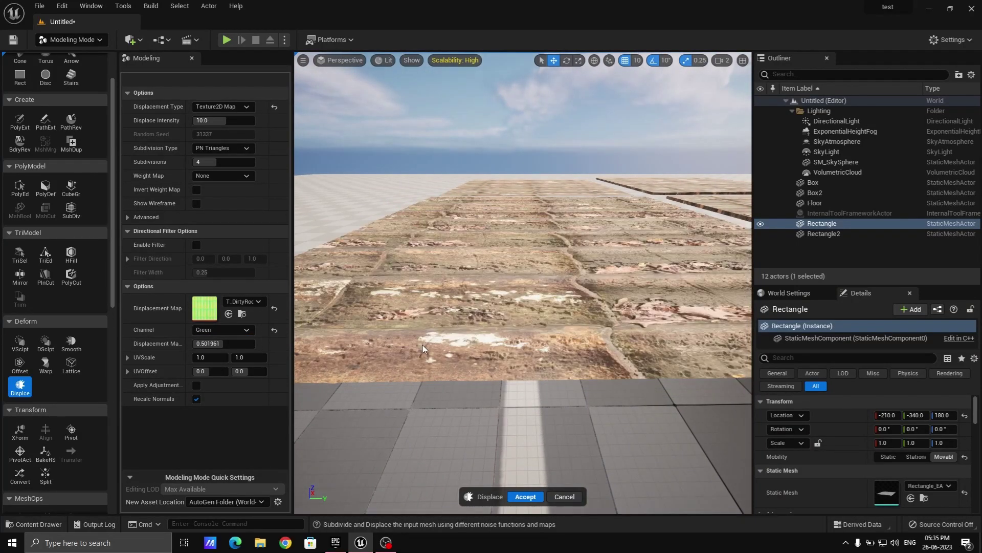
pyautogui.moveTo(523, 283); pyautogui.dragTo(535, 243, button='right')
# Set the displacement map channel to Blue and check the tile relief up close
pyautogui.click(223, 329)
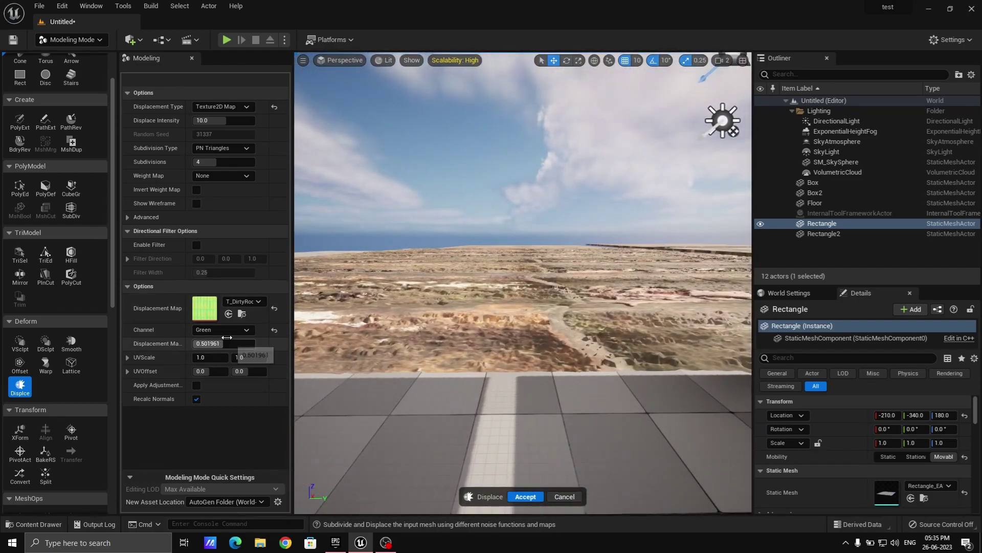
pyautogui.click(210, 360)
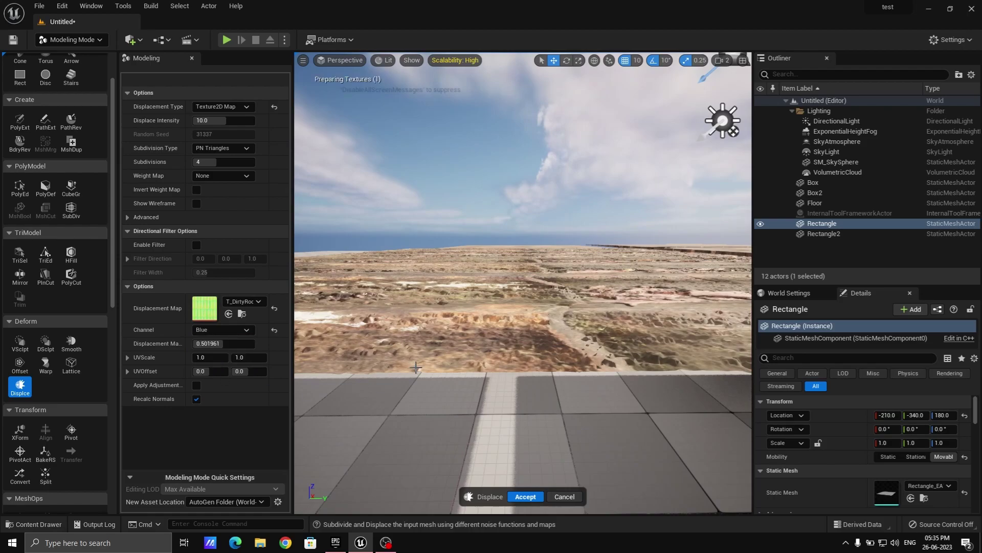
pyautogui.moveTo(387, 362); pyautogui.dragTo(560, 396, button='right')
pyautogui.moveTo(523, 282); pyautogui.dragTo(620, 266, button='right')
# Set the front rectangle's displace intensity to 25 and accept the displacement
pyautogui.click(223, 119)
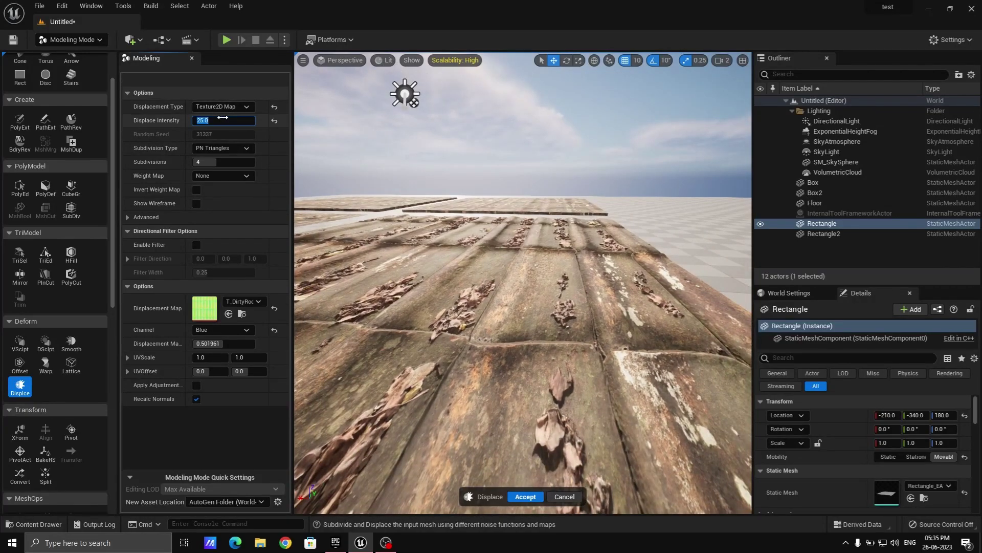
pyautogui.click(234, 438)
pyautogui.moveTo(435, 327); pyautogui.dragTo(383, 305, button='right')
pyautogui.moveTo(447, 254); pyautogui.dragTo(476, 244, button='right')
pyautogui.moveTo(452, 277)
pyautogui.mouseDown(button='right')
pyautogui.moveTo(450, 295)
pyautogui.moveTo(447, 284)
pyautogui.mouseUp(button='right')
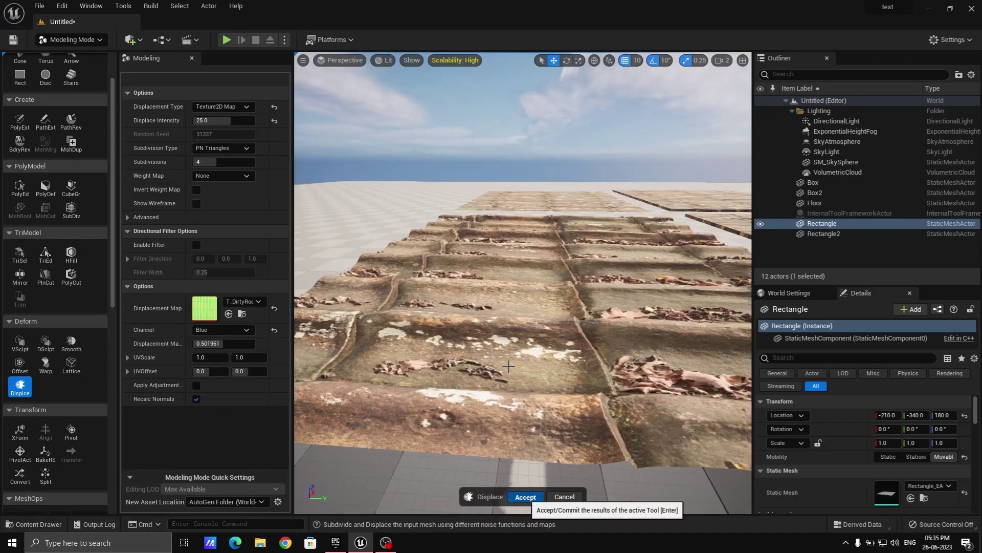
pyautogui.press('Return')
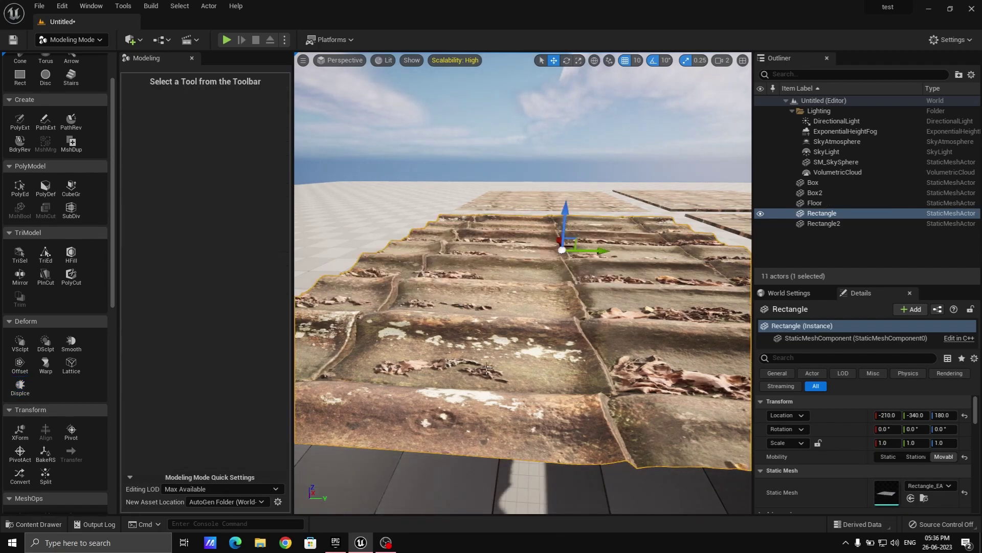
# Narrow the displaced rectangle to a Y scale of 0.75
pyautogui.moveTo(423, 343); pyautogui.dragTo(412, 335, button='right')
pyautogui.press('r')
pyautogui.moveTo(487, 179); pyautogui.dragTo(481, 180)
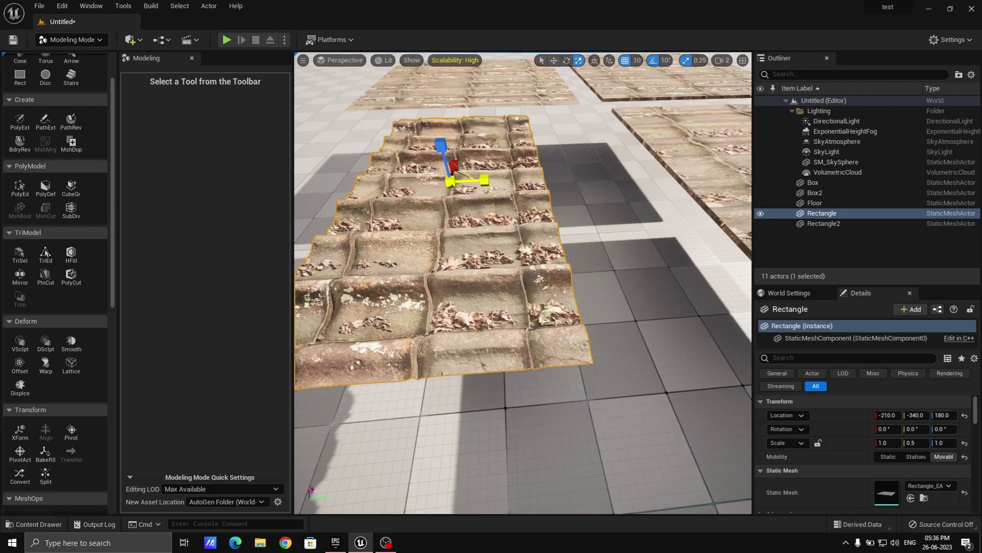
pyautogui.moveTo(454, 169); pyautogui.dragTo(493, 153, button='right')
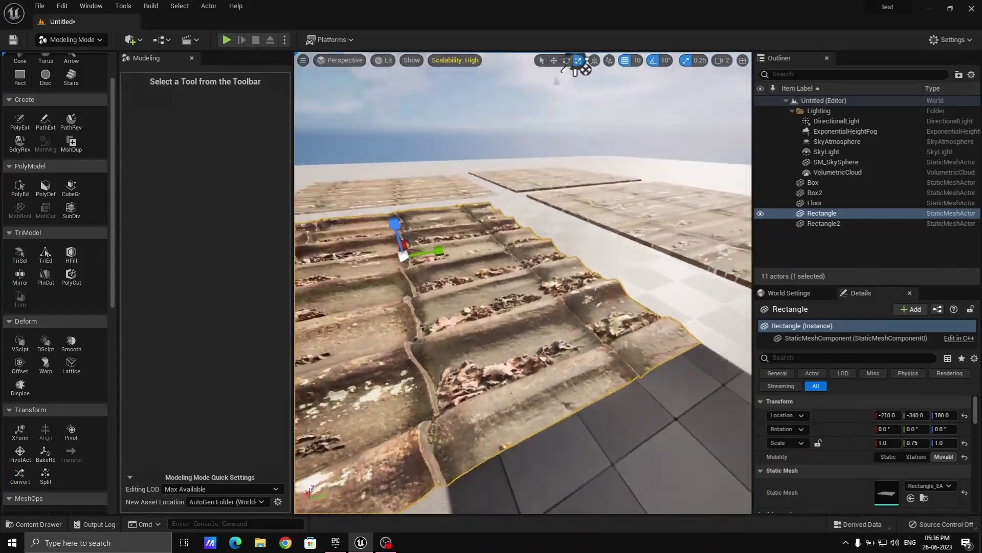
# Check the undersides of the panels and scale the front box to 0.75 along Y
pyautogui.click(540, 381)
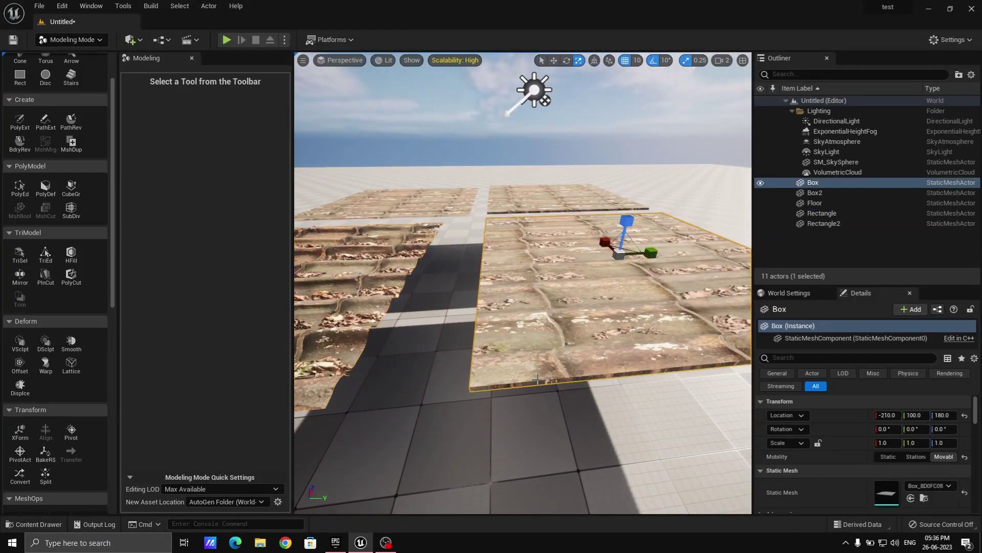
pyautogui.scroll(2, 117, 283)
pyautogui.moveTo(354, 297); pyautogui.dragTo(364, 175, button='right')
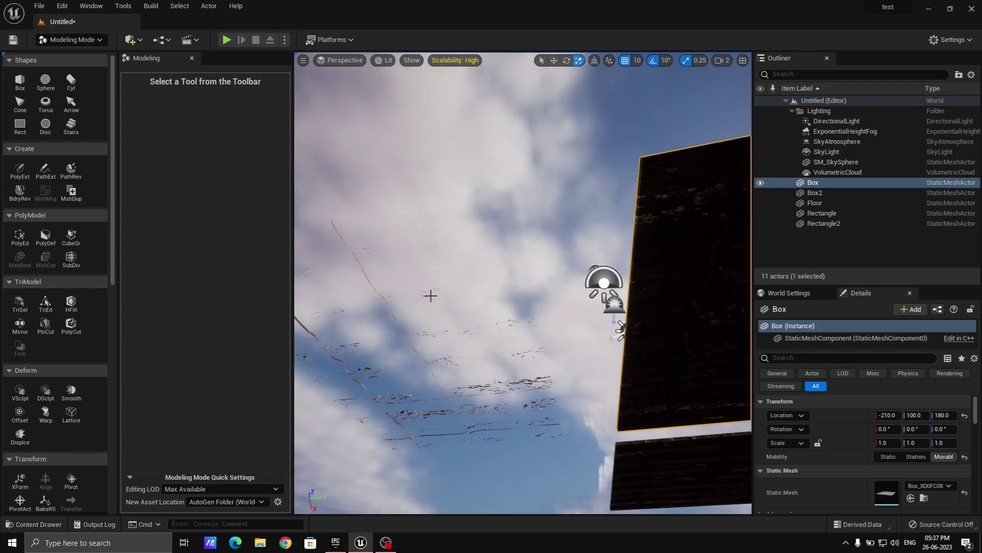
pyautogui.moveTo(424, 324); pyautogui.dragTo(422, 369, button='right')
pyautogui.moveTo(527, 225); pyautogui.dragTo(546, 266, button='right')
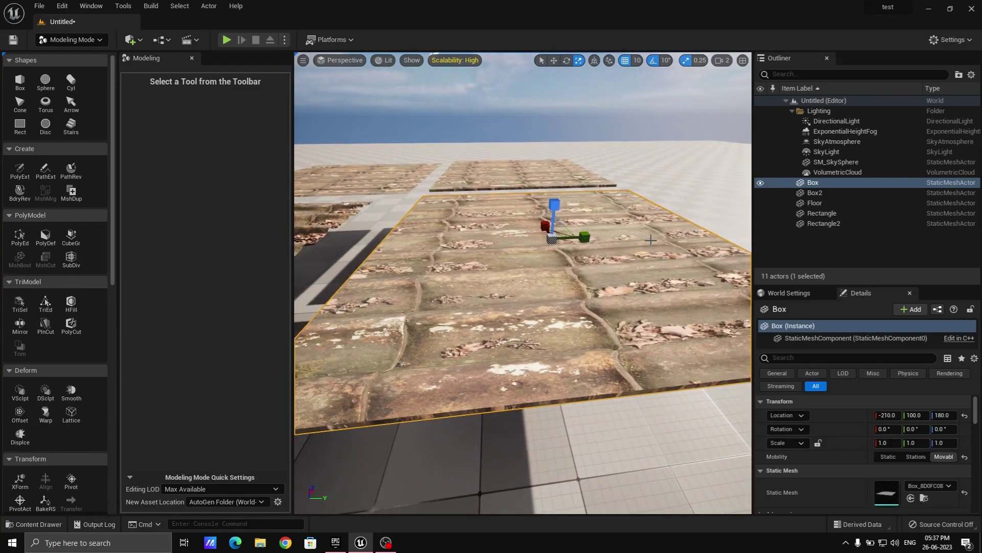
pyautogui.moveTo(584, 238); pyautogui.dragTo(569, 239)
# Displace the front box with the same roof tile texture and Blue channel at an intensity of 15
pyautogui.scroll(-2, 31, 409)
pyautogui.click(30, 409)
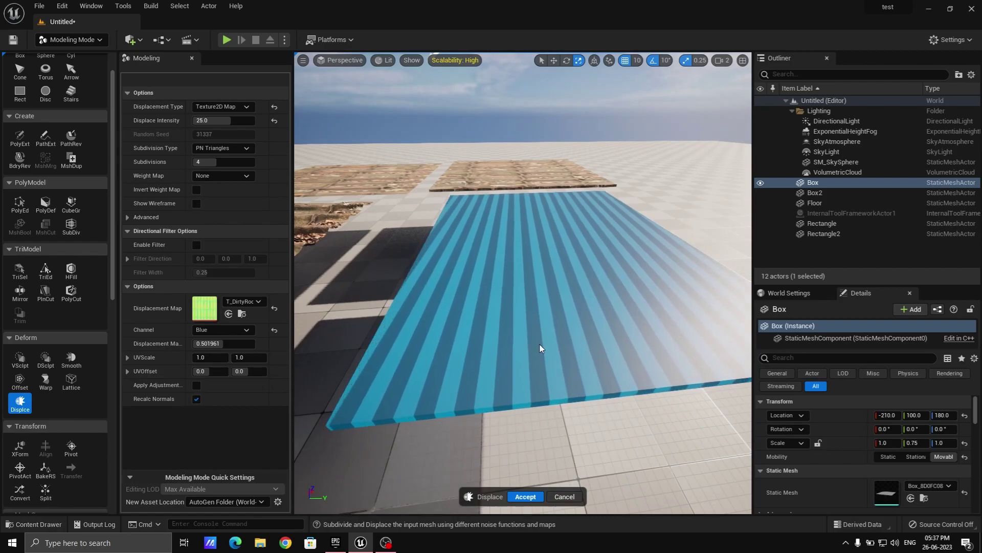
pyautogui.moveTo(463, 411); pyautogui.dragTo(460, 387, button='right')
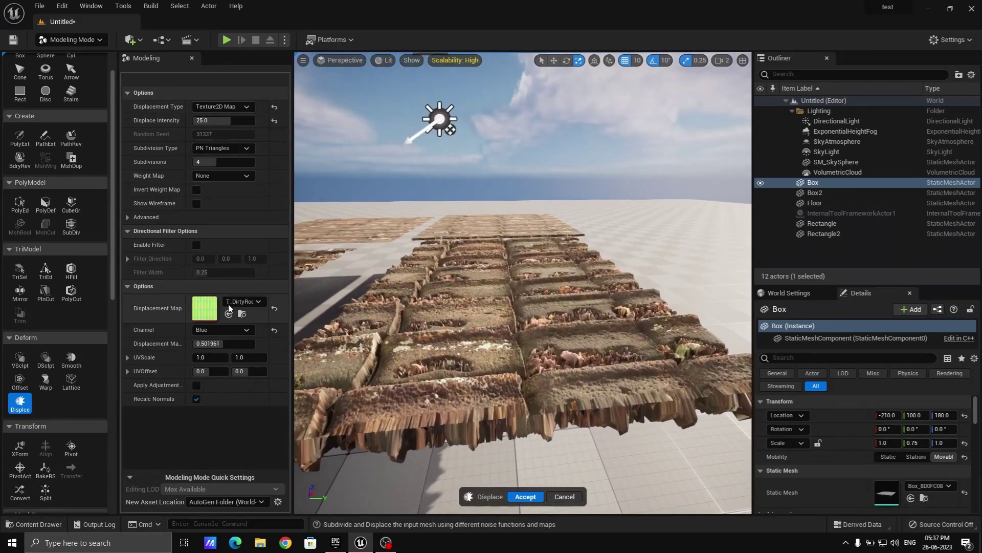
pyautogui.click(220, 121)
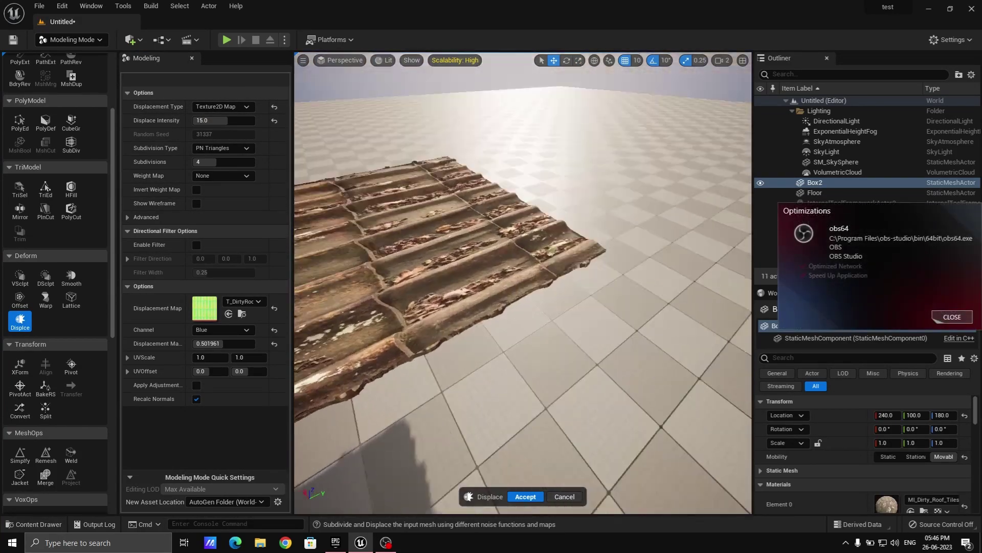
# Try the Green displacement channel on the rear box and switch back to Blue
pyautogui.moveTo(523, 283); pyautogui.dragTo(435, 312, button='right')
pyautogui.moveTo(522, 328); pyautogui.dragTo(522, 330, button='right')
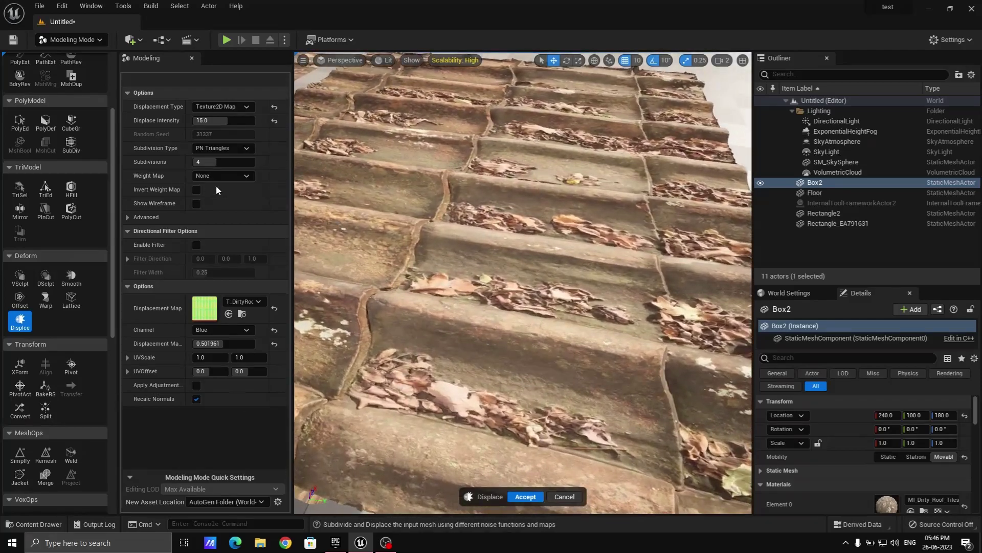
pyautogui.click(241, 330)
pyautogui.click(221, 349)
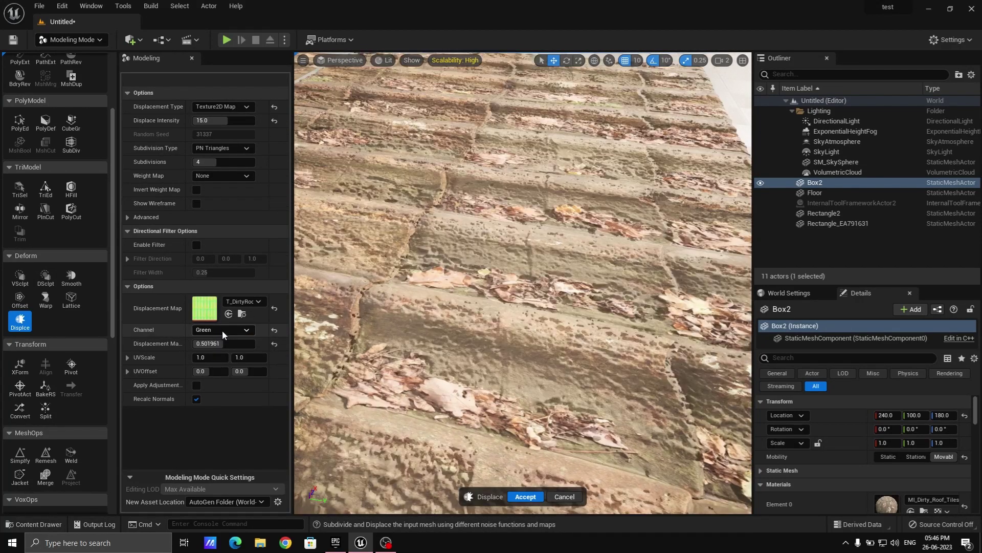
pyautogui.click(222, 330)
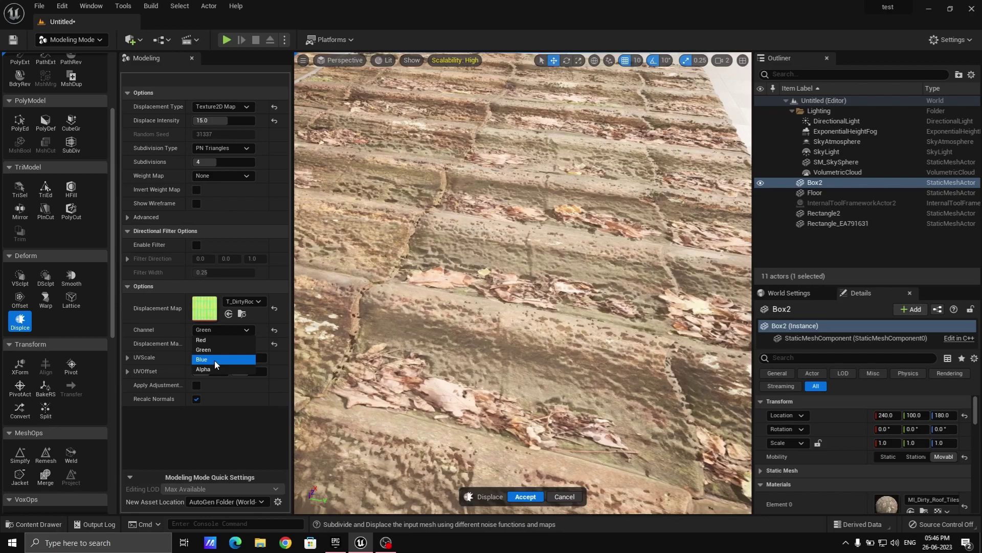
pyautogui.click(214, 360)
pyautogui.moveTo(510, 304); pyautogui.dragTo(448, 277, button='right')
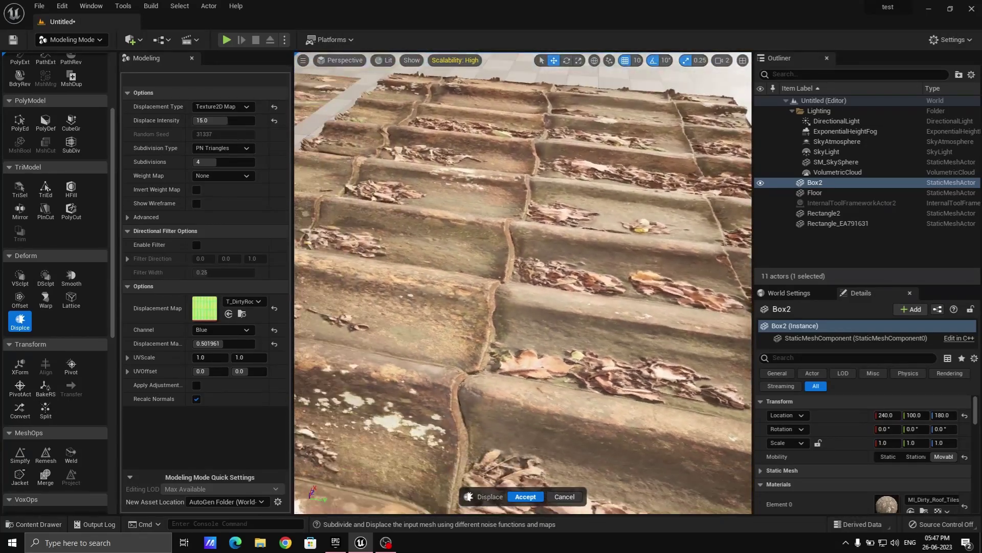
# Set the rear box's displace intensity to 20 and accept the displacement
pyautogui.click(236, 121)
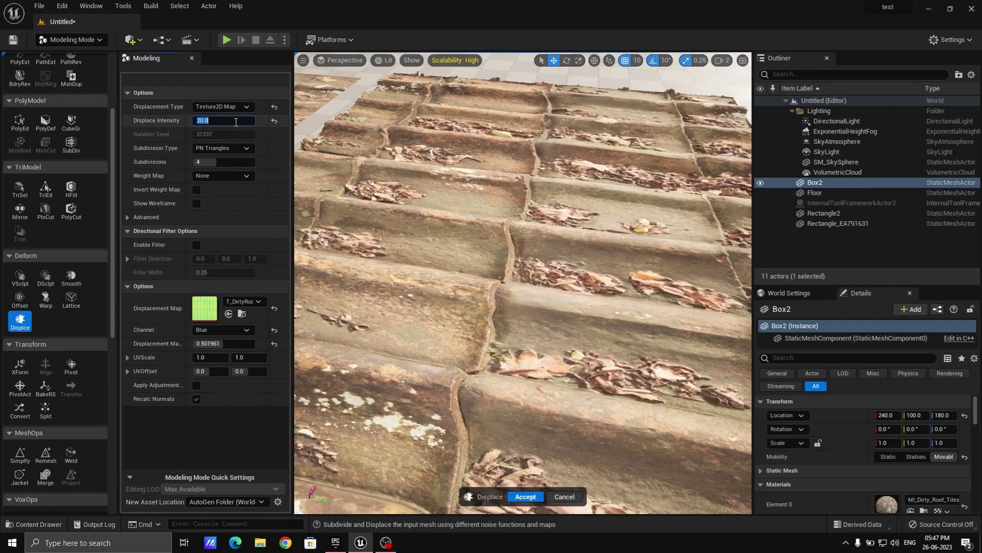
pyautogui.moveTo(491, 276); pyautogui.dragTo(348, 251, button='right')
pyautogui.moveTo(435, 266)
pyautogui.mouseDown(button='right')
pyautogui.moveTo(443, 279)
pyautogui.moveTo(440, 266)
pyautogui.mouseUp(button='right')
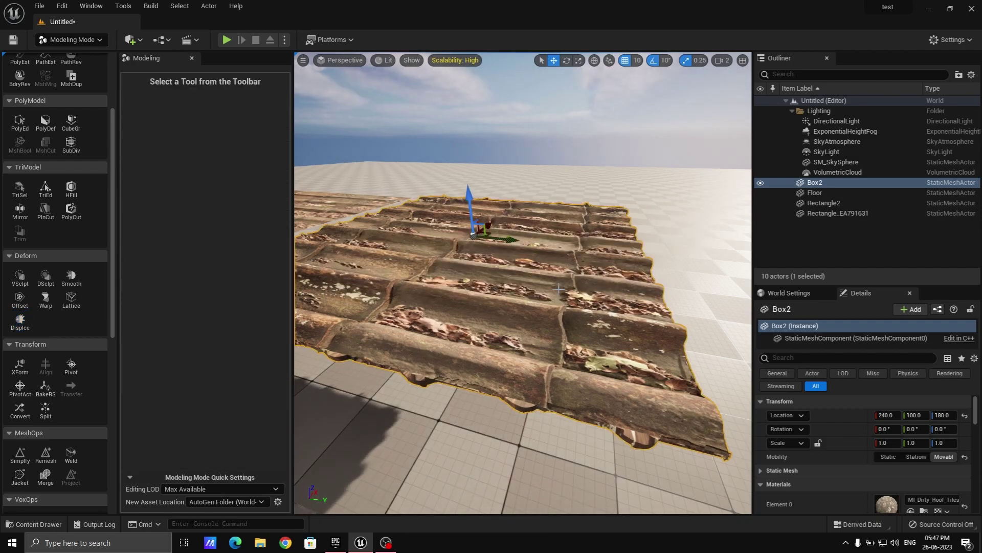
pyautogui.moveTo(558, 289); pyautogui.dragTo(599, 328, button='right')
pyautogui.press('w')
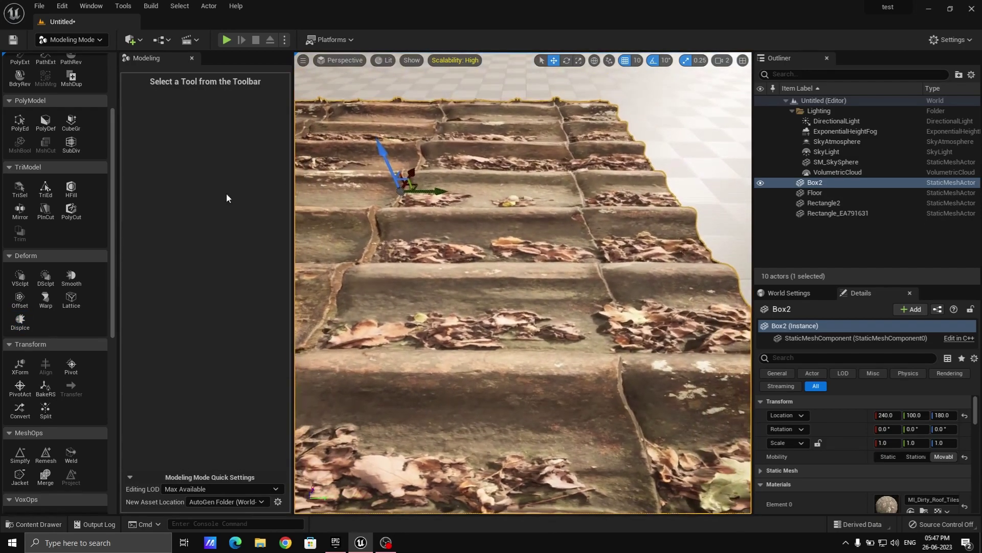
# Switch to Selection mode and scale the rear box to 0.75 along Y
pyautogui.click(91, 40)
pyautogui.click(77, 57)
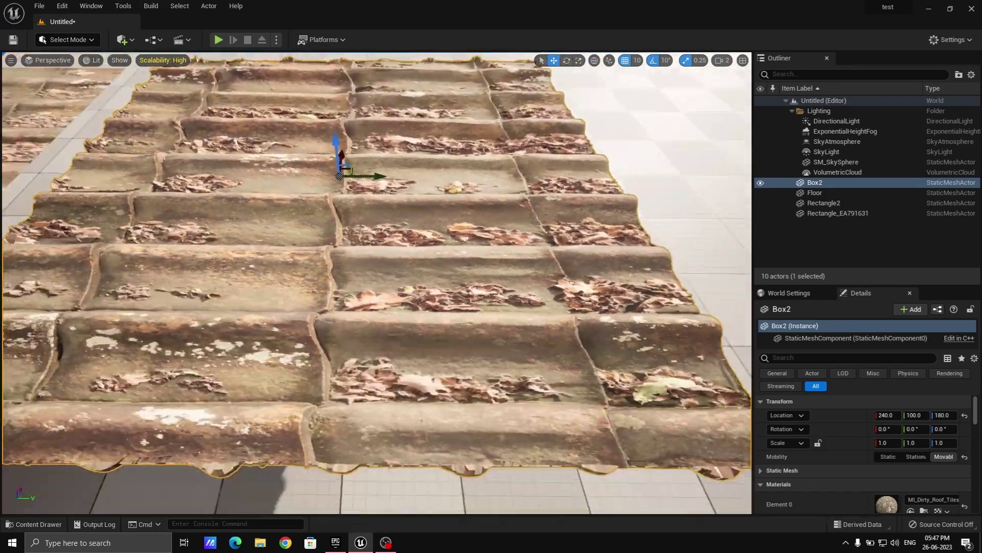
pyautogui.moveTo(376, 286); pyautogui.dragTo(358, 284, button='right')
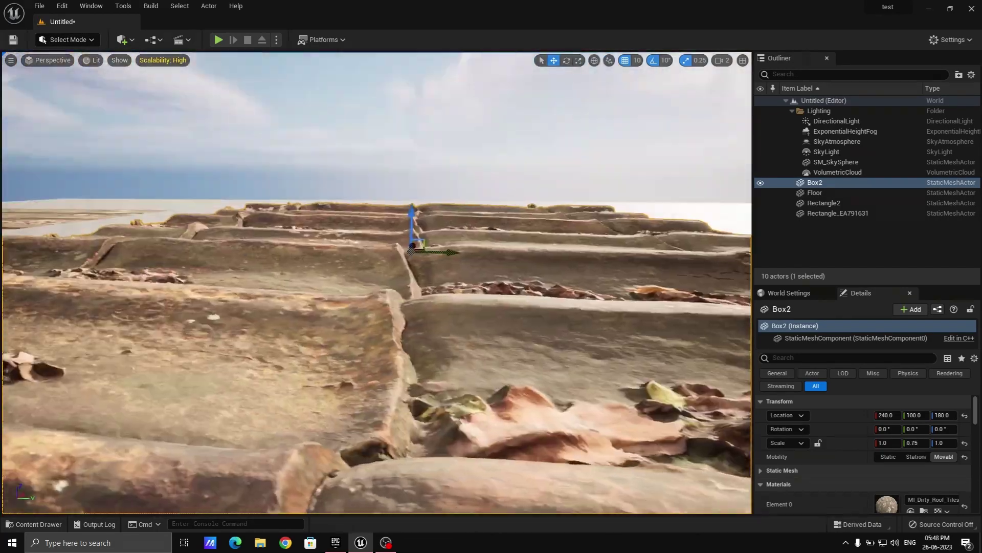
pyautogui.moveTo(376, 287); pyautogui.dragTo(425, 325, button='right')
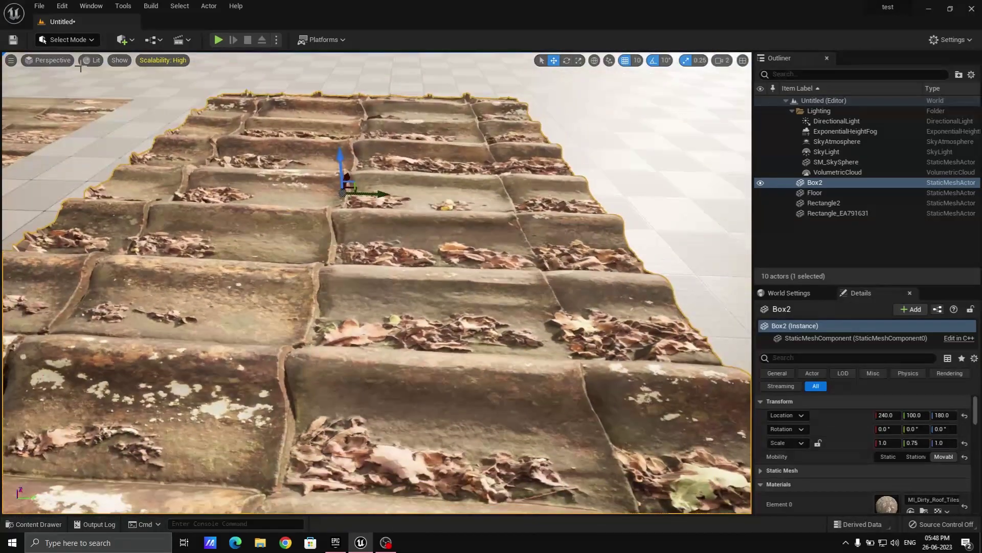
# Locate the rear box's generated mesh asset in the project content
pyautogui.rightClick(327, 256)
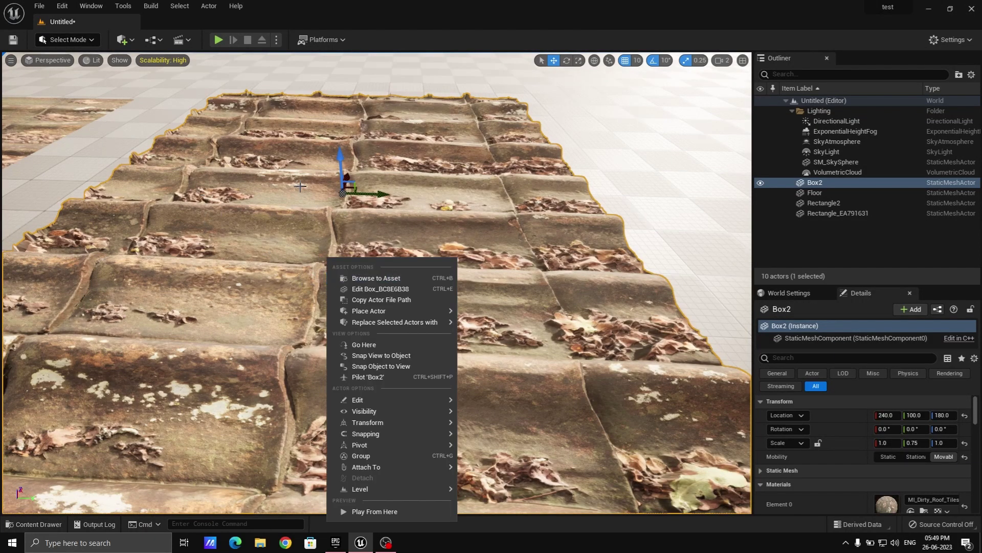
pyautogui.rightClick(296, 234)
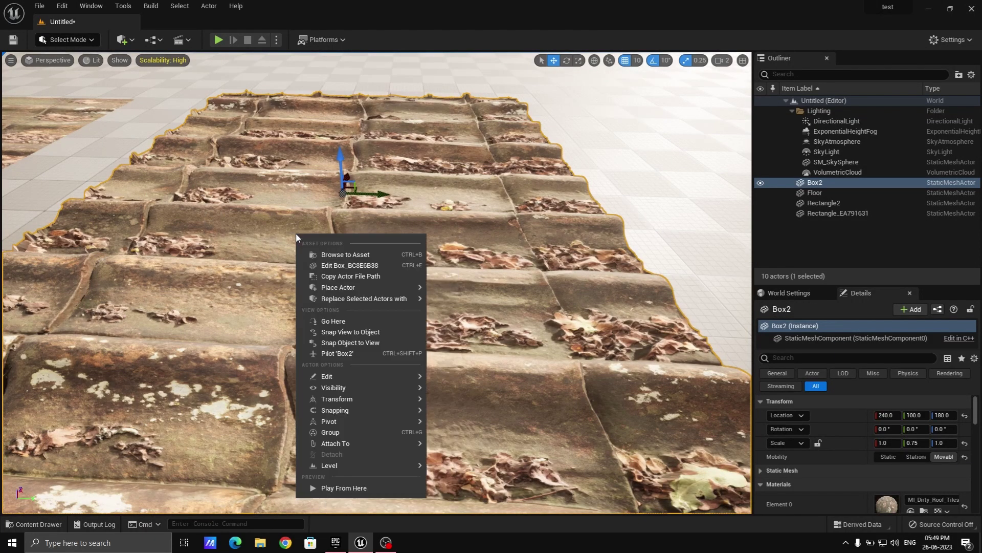
pyautogui.click(344, 256)
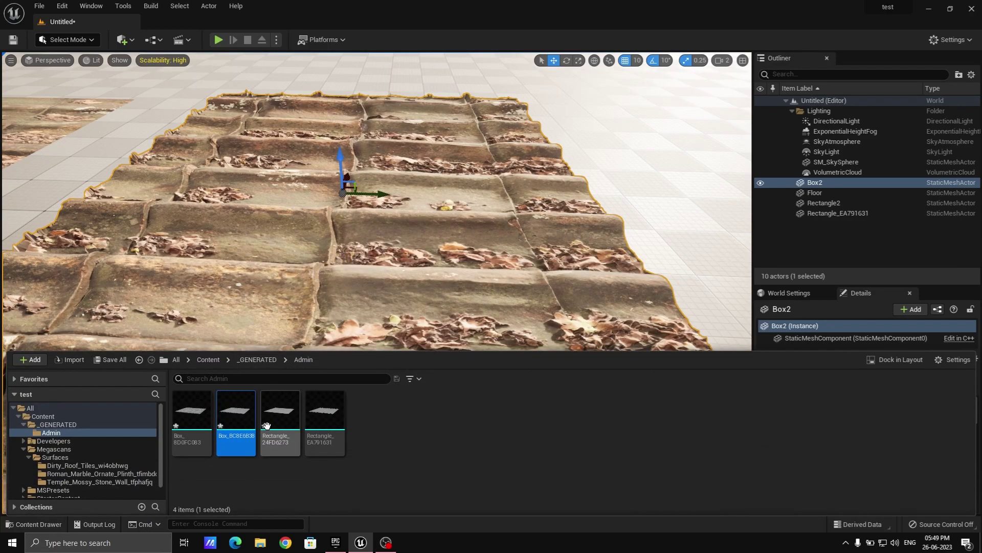
# Enable Nanite support on the Box_BC8E6B38 mesh asset, apply the change, then save and close the asset
pyautogui.doubleClick(246, 412)
pyautogui.moveTo(350, 370); pyautogui.dragTo(374, 408, button='right')
pyautogui.press('s')
pyautogui.press('w')
pyautogui.click(834, 163)
pyautogui.click(872, 262)
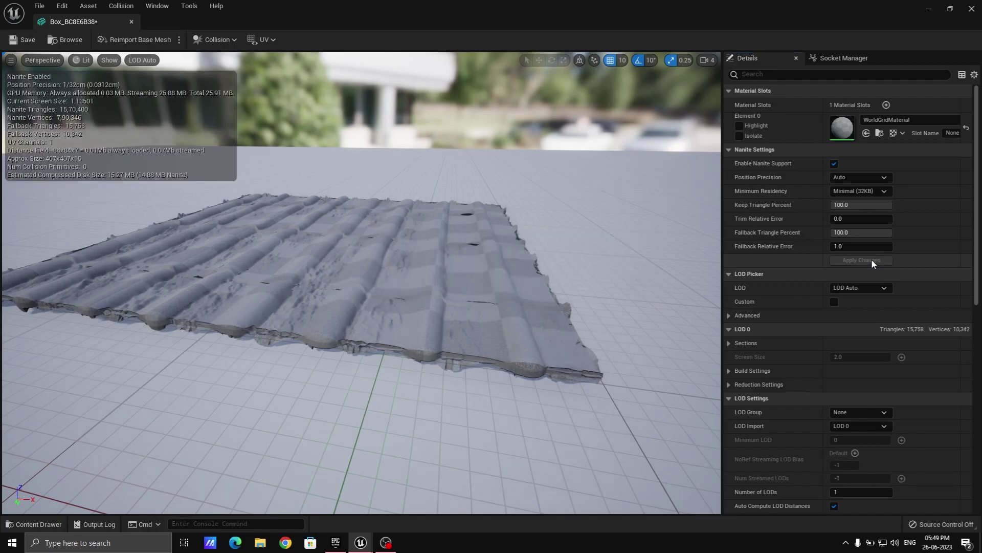
pyautogui.click(23, 41)
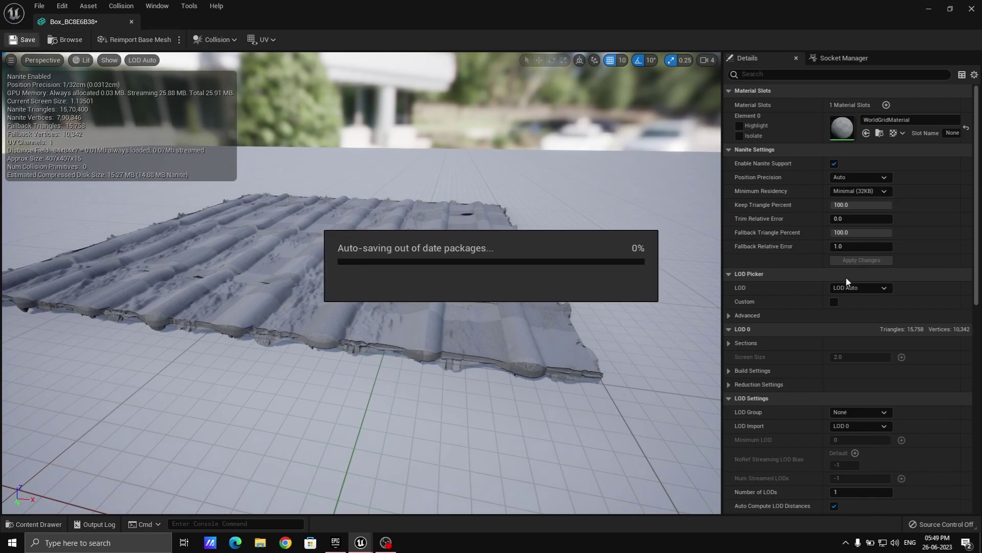
pyautogui.click(132, 23)
# Place the Box_BC8E6B38 mesh in the level beside the textured roof panel, at about X -220, Y 10, Z 110
pyautogui.moveTo(327, 214); pyautogui.dragTo(143, 225, button='right')
pyautogui.click(39, 523)
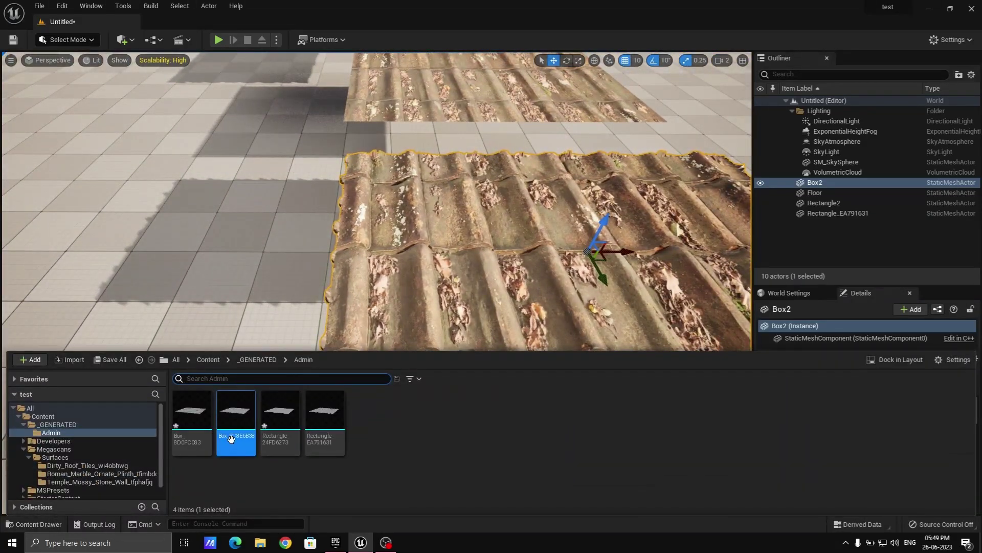
pyautogui.moveTo(235, 435); pyautogui.dragTo(106, 257)
pyautogui.moveTo(181, 338)
pyautogui.mouseDown(button='right')
pyautogui.moveTo(143, 358)
pyautogui.moveTo(181, 338)
pyautogui.mouseUp(button='right')
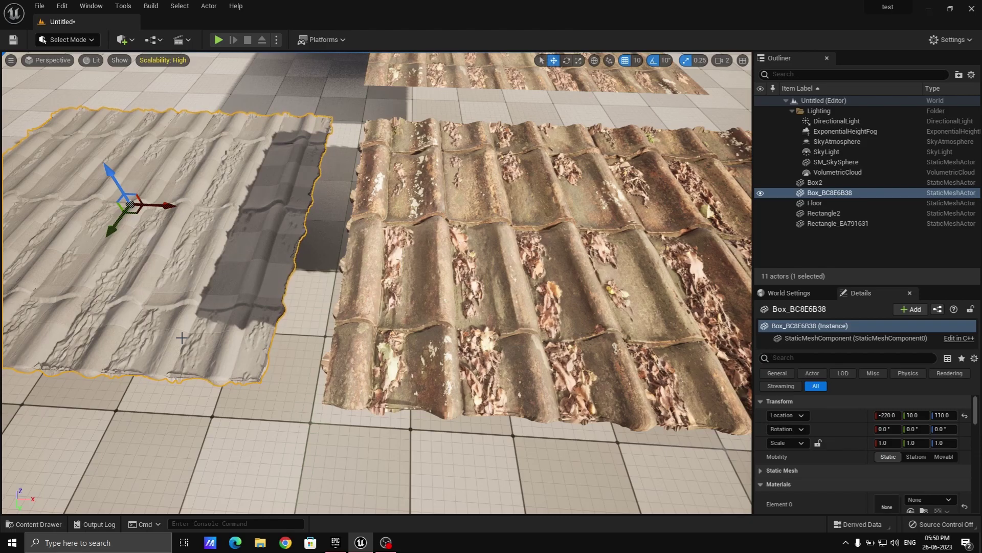
pyautogui.moveTo(123, 262); pyautogui.dragTo(84, 263, button='right')
# Apply the MI_Dirty_Roof_Tiles_wi4obhwg_8K material from the Megascans surfaces to the newly placed roof mesh
pyautogui.click(35, 524)
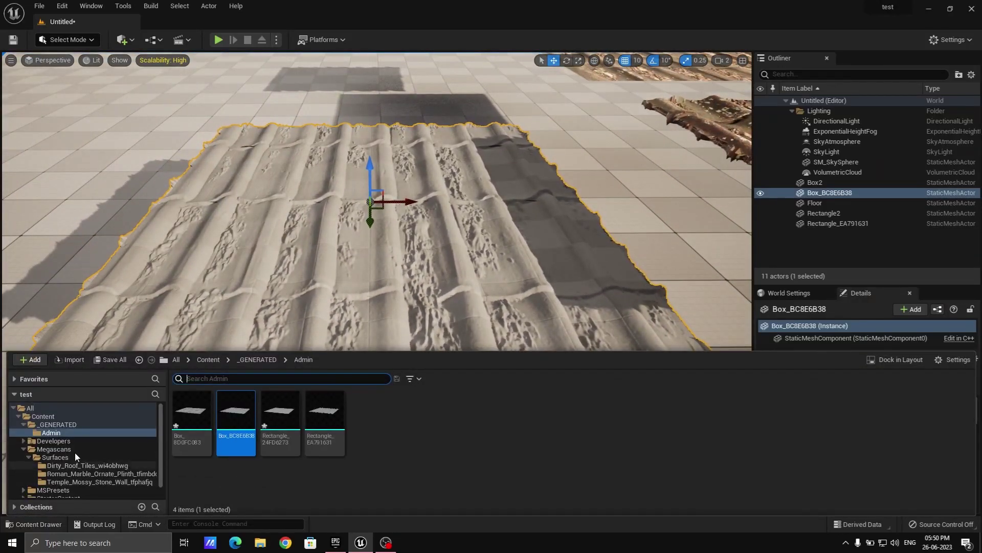
pyautogui.click(86, 465)
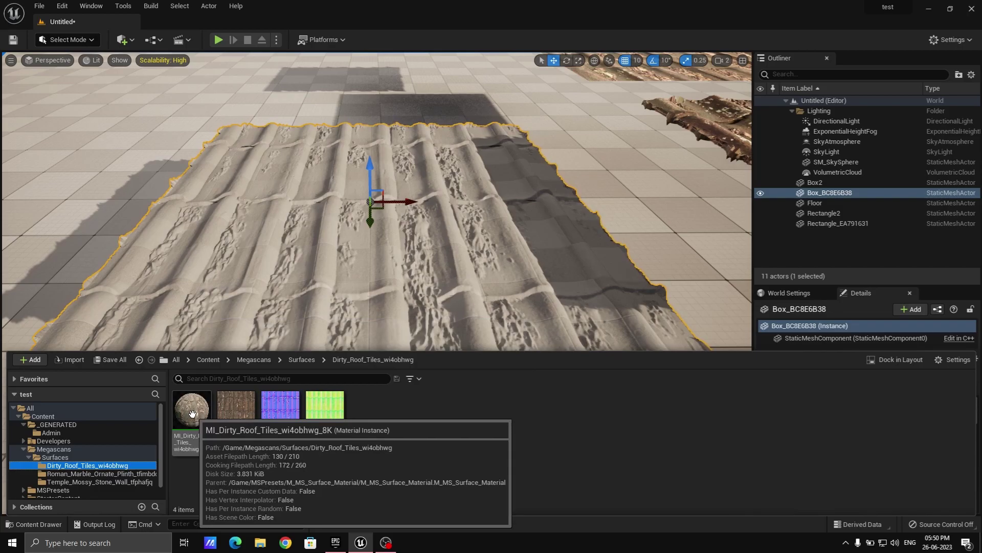
pyautogui.moveTo(268, 270)
pyautogui.mouseDown(button='right')
pyautogui.moveTo(353, 281)
pyautogui.moveTo(291, 276)
pyautogui.moveTo(338, 317)
pyautogui.moveTo(389, 327)
pyautogui.moveTo(268, 269)
pyautogui.mouseUp(button='right')
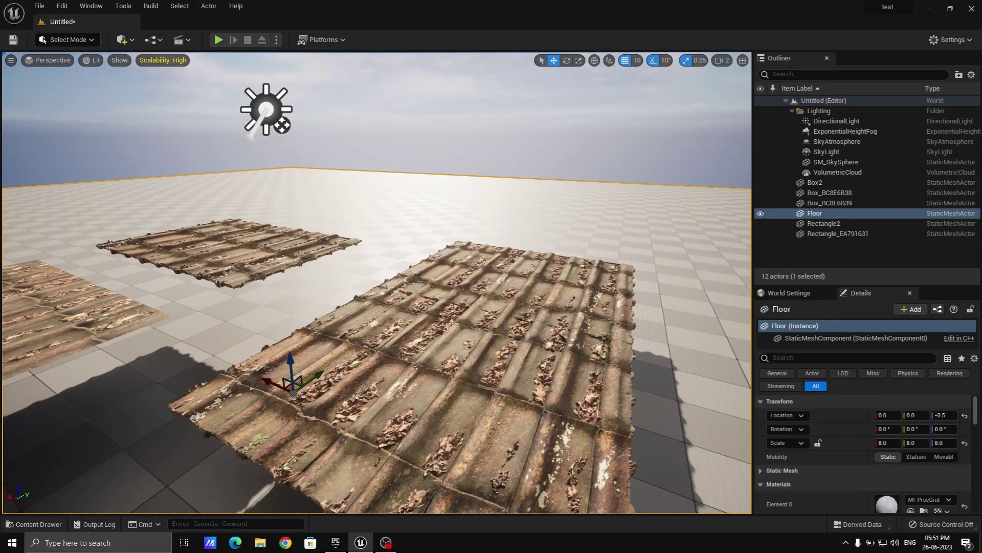
pyautogui.moveTo(314, 429); pyautogui.dragTo(313, 429, button='right')
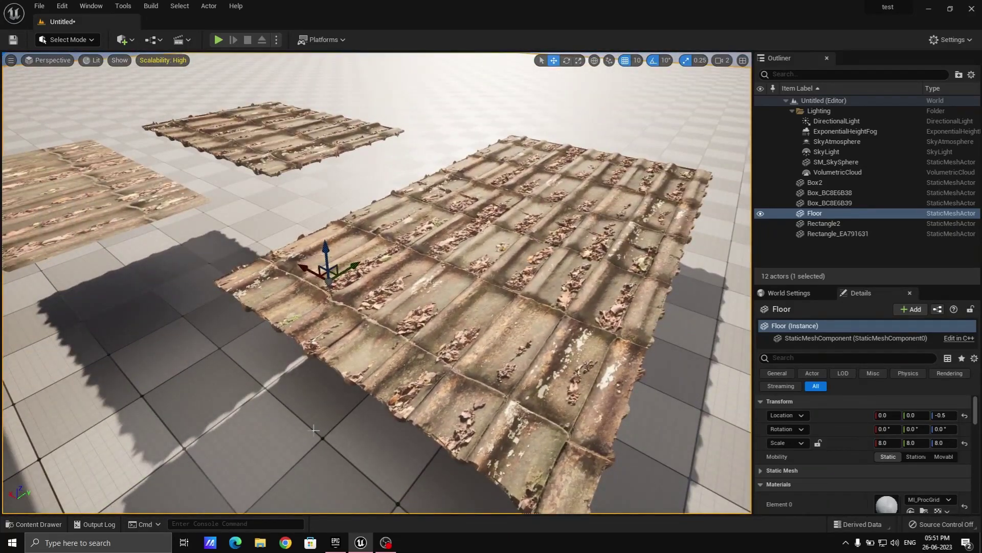